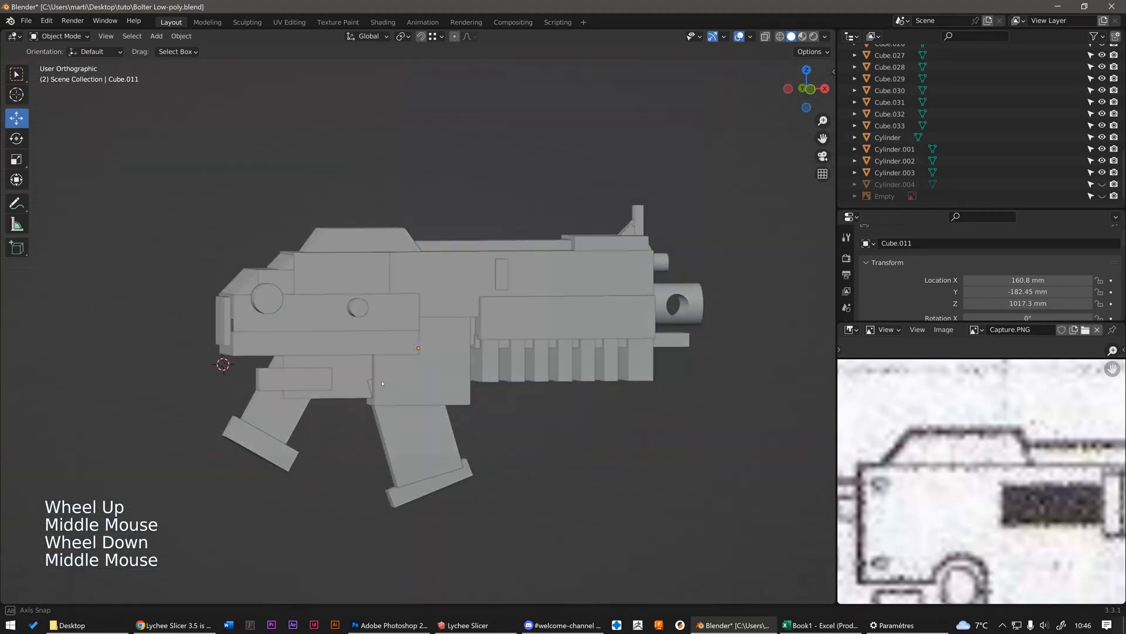
# Select the magazine body block and unhide the reference image behind the gun.
pyautogui.scroll(2, 387, 435)
pyautogui.click(401, 452)
pyautogui.moveTo(400, 451); pyautogui.dragTo(399, 430, button='middle')
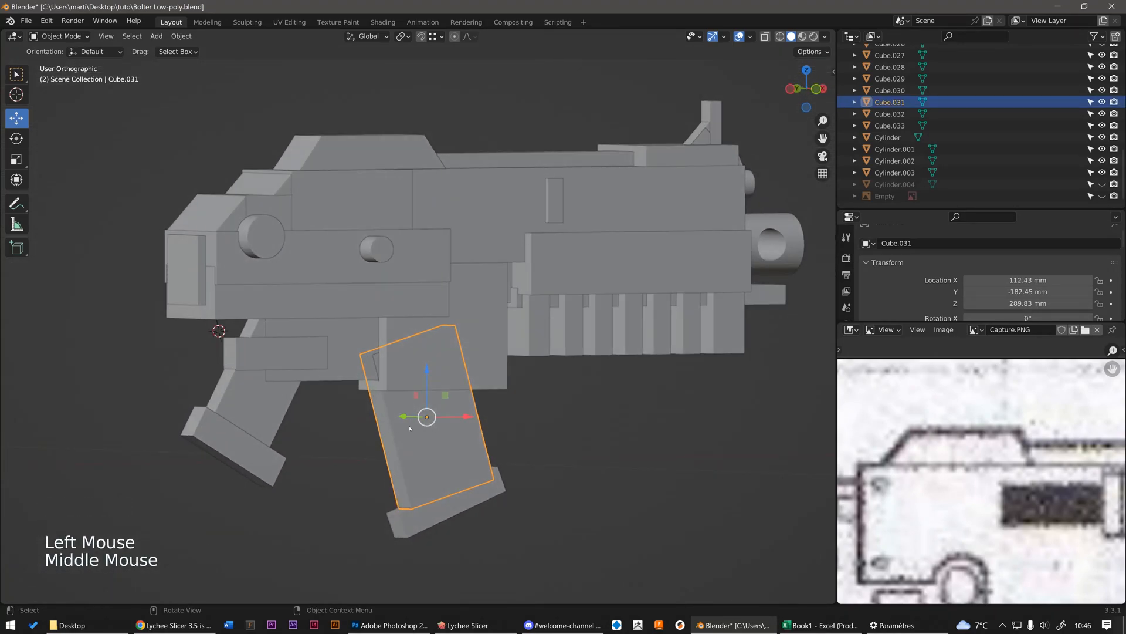
pyautogui.moveTo(489, 413); pyautogui.dragTo(396, 419, button='middle')
pyautogui.scroll(2, 396, 419)
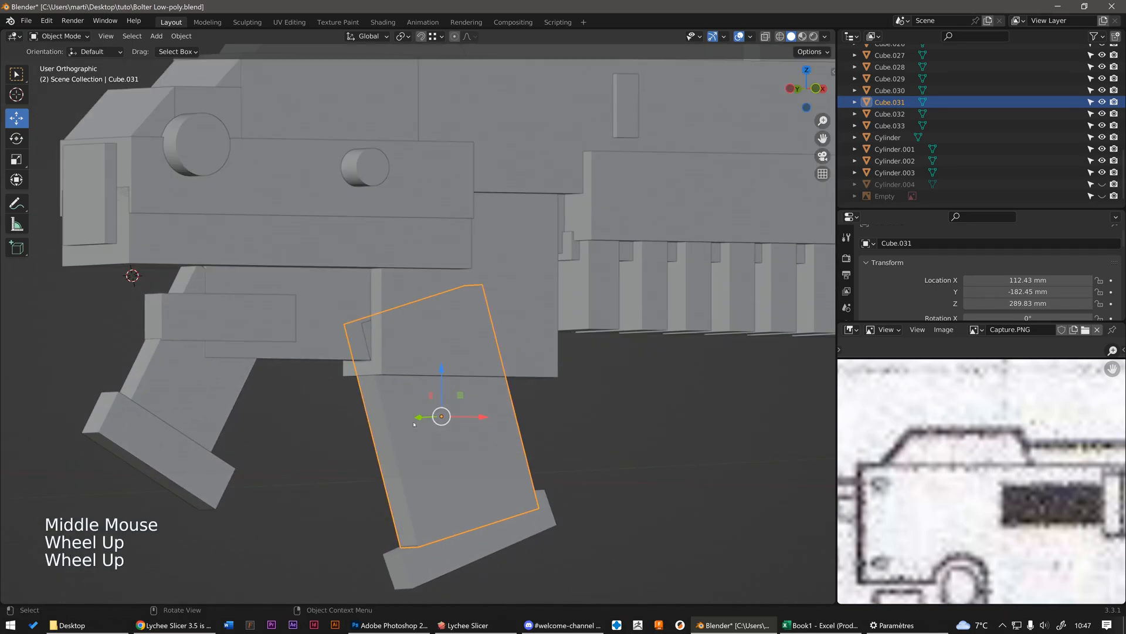
pyautogui.click(1103, 196)
pyautogui.scroll(-3, 1015, 487)
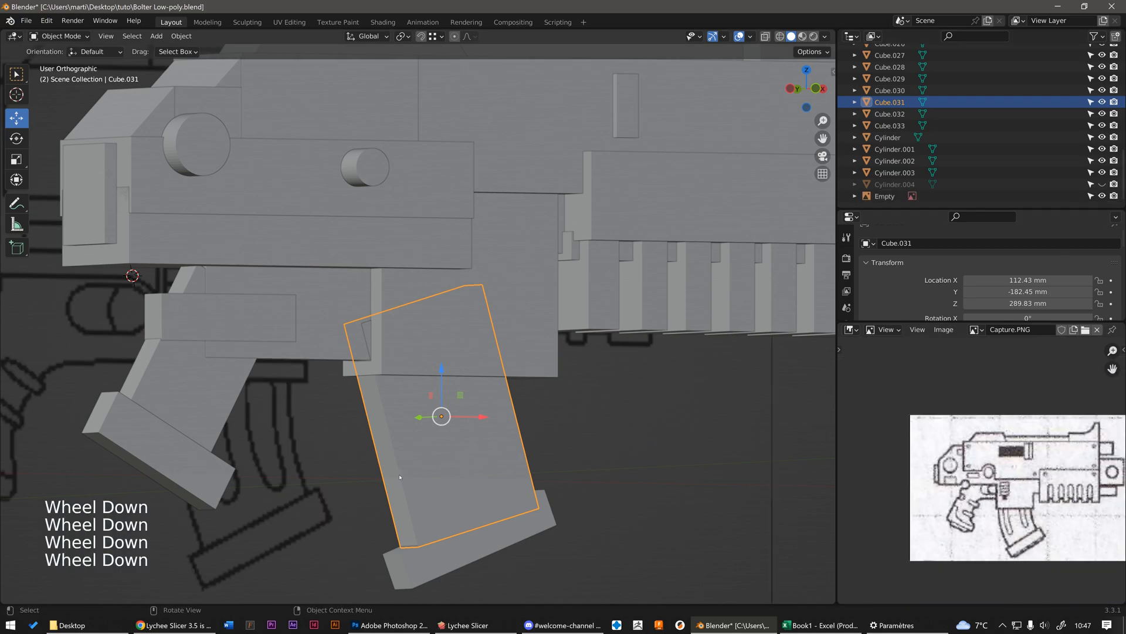
# Frame the magazine area in the reference picture and align the model view to Front Orthographic around the magazine.
pyautogui.moveTo(399, 469); pyautogui.dragTo(367, 473, button='middle')
pyautogui.click(367, 472)
pyautogui.click(471, 417)
pyautogui.moveTo(471, 418); pyautogui.dragTo(478, 411, button='middle')
pyautogui.scroll(2, 1031, 516)
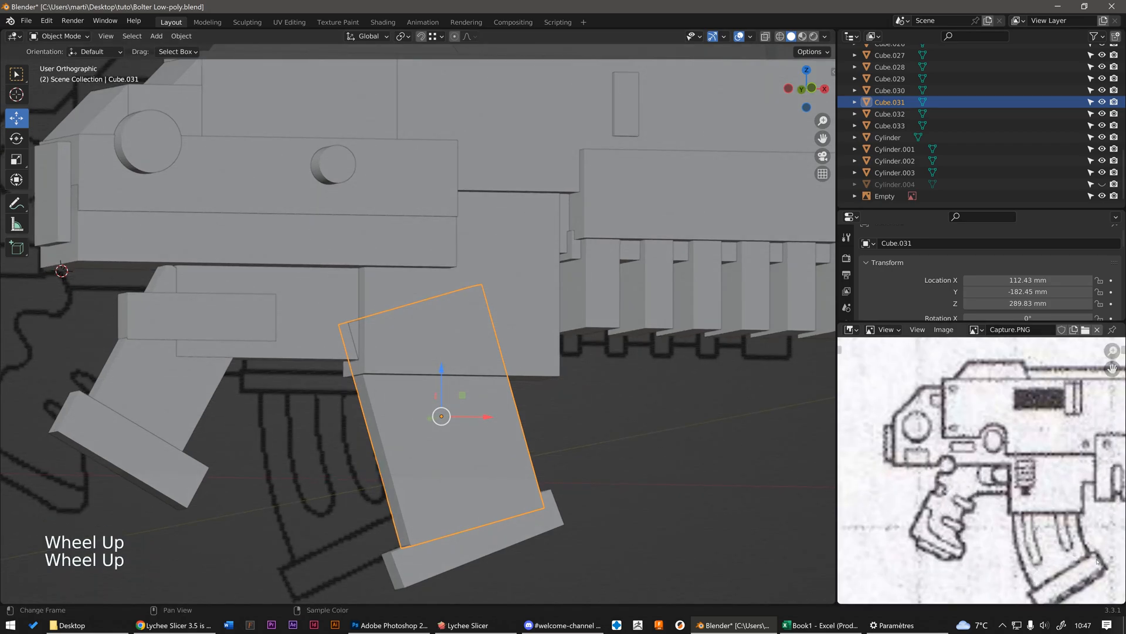
pyautogui.scroll(-2, 550, 370)
pyautogui.moveTo(590, 384); pyautogui.dragTo(545, 368, button='middle')
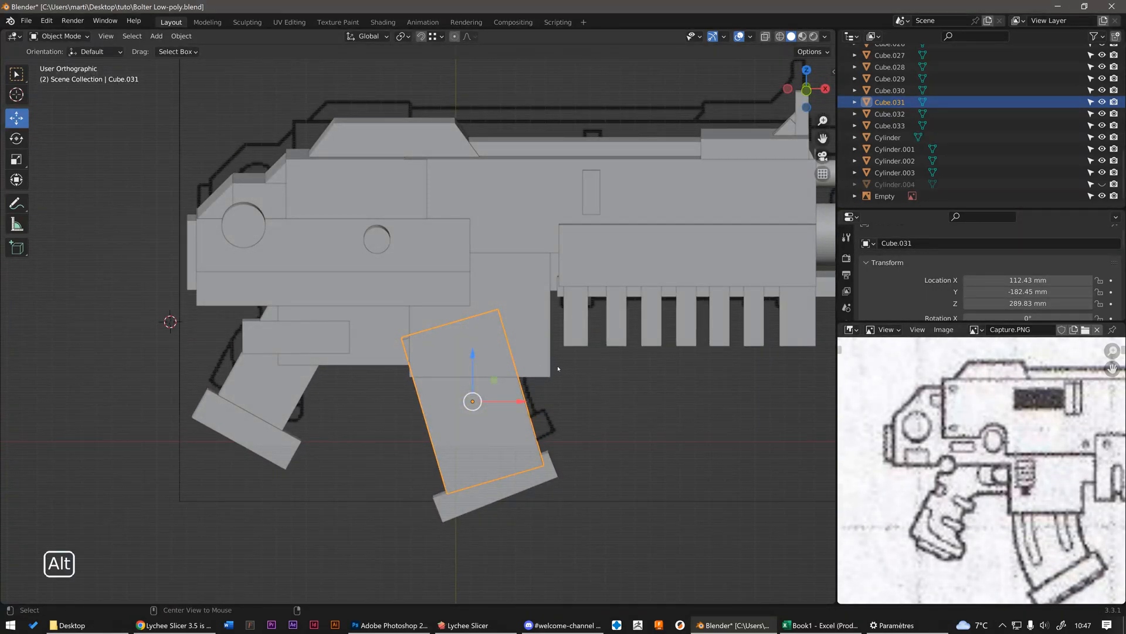
pyautogui.keyDown('alt'); pyautogui.moveTo(568, 382); pyautogui.dragTo(493, 392, button='middle'); pyautogui.keyUp('alt')
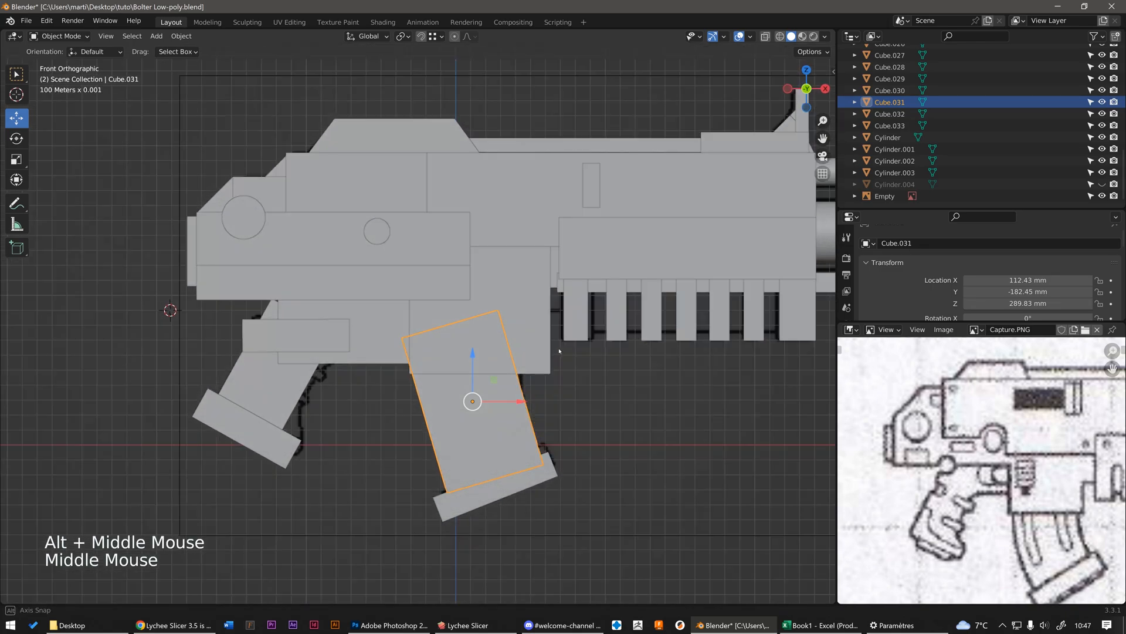
pyautogui.scroll(1, 491, 393)
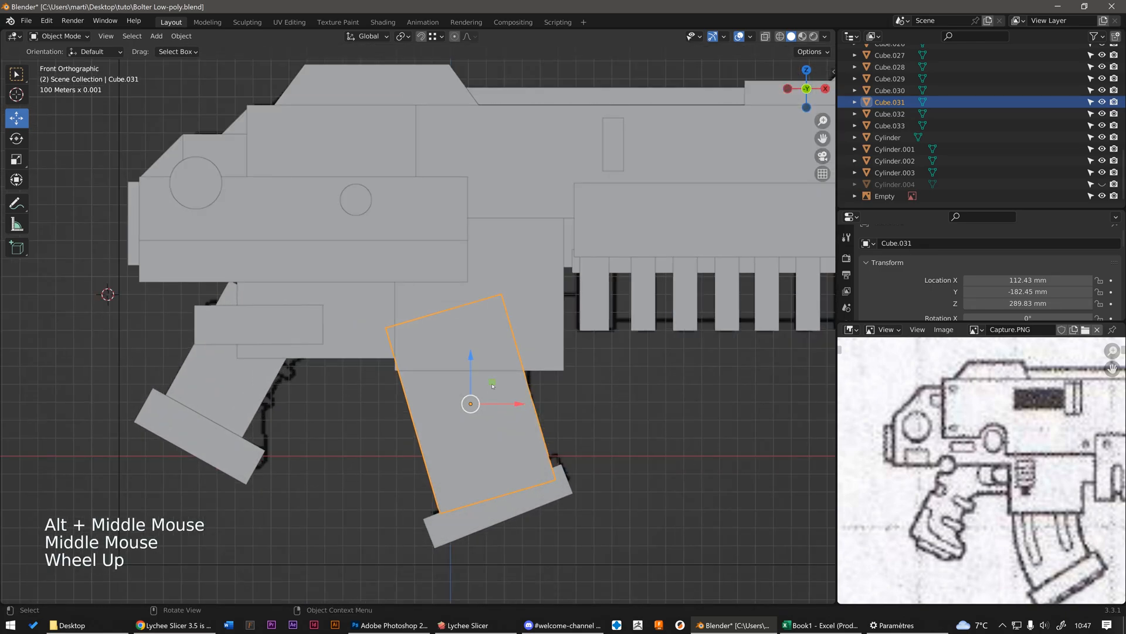
pyautogui.scroll(2, 493, 387)
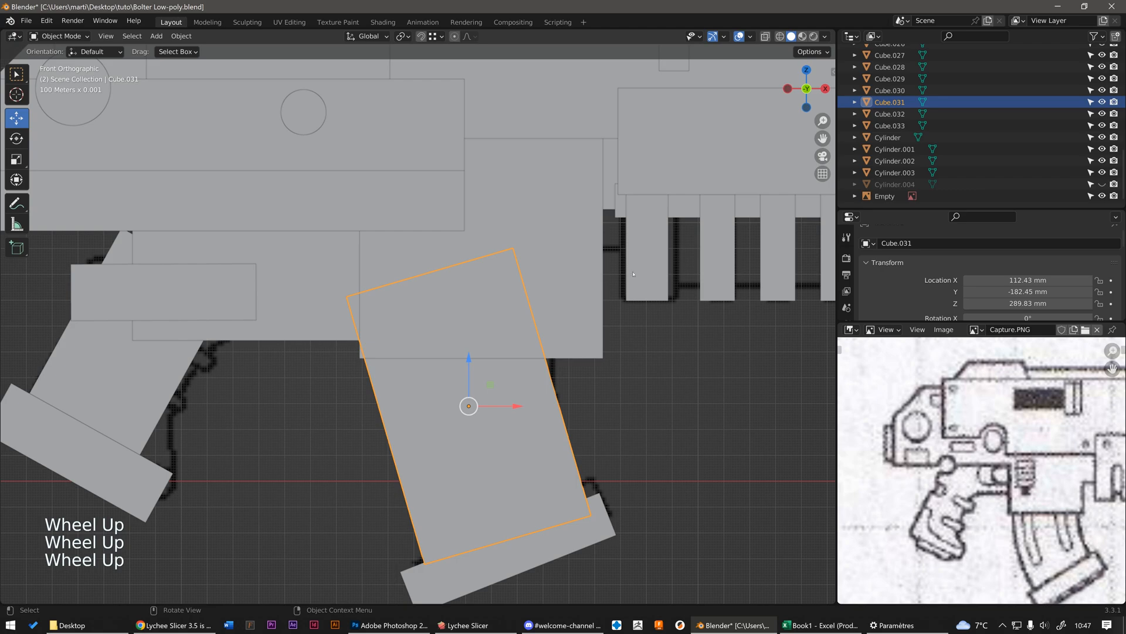
pyautogui.scroll(-1, 494, 417)
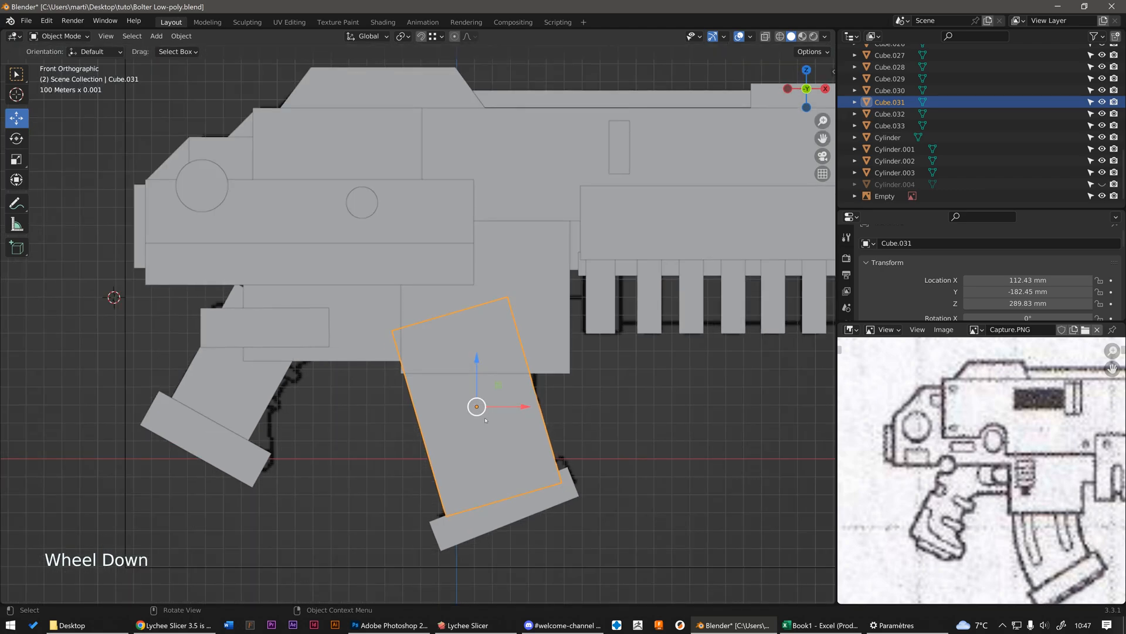
# Turn on X-ray, enter Edit Mode on the magazine body, clear the selection and switch to vertex selection.
pyautogui.press('alt')
pyautogui.hotkey('alt', 'z')
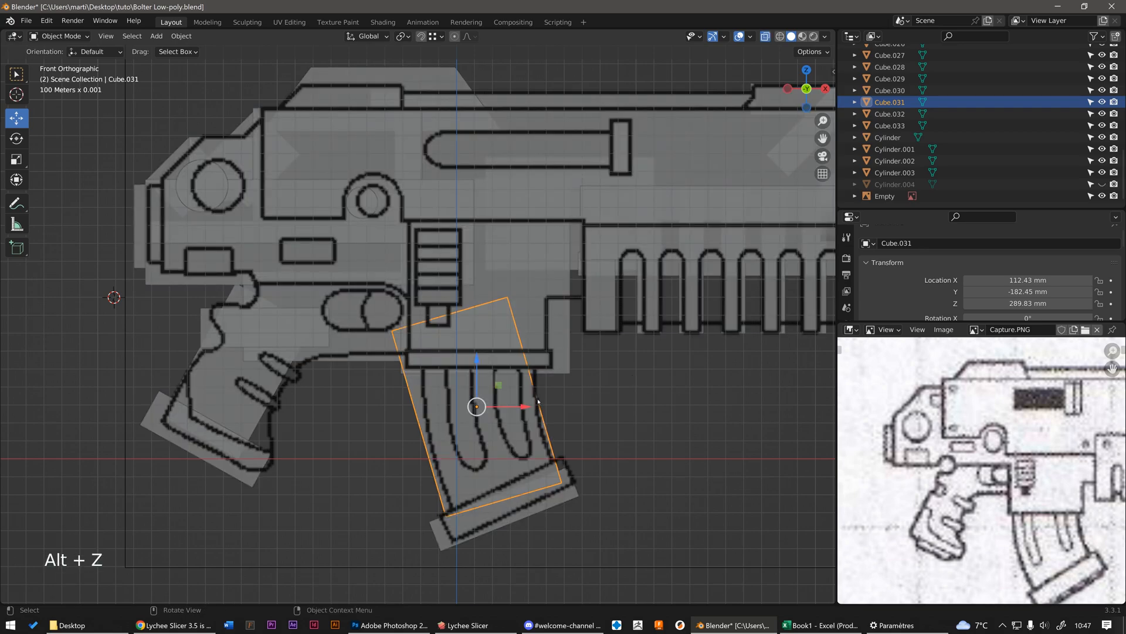
pyautogui.press('Tab')
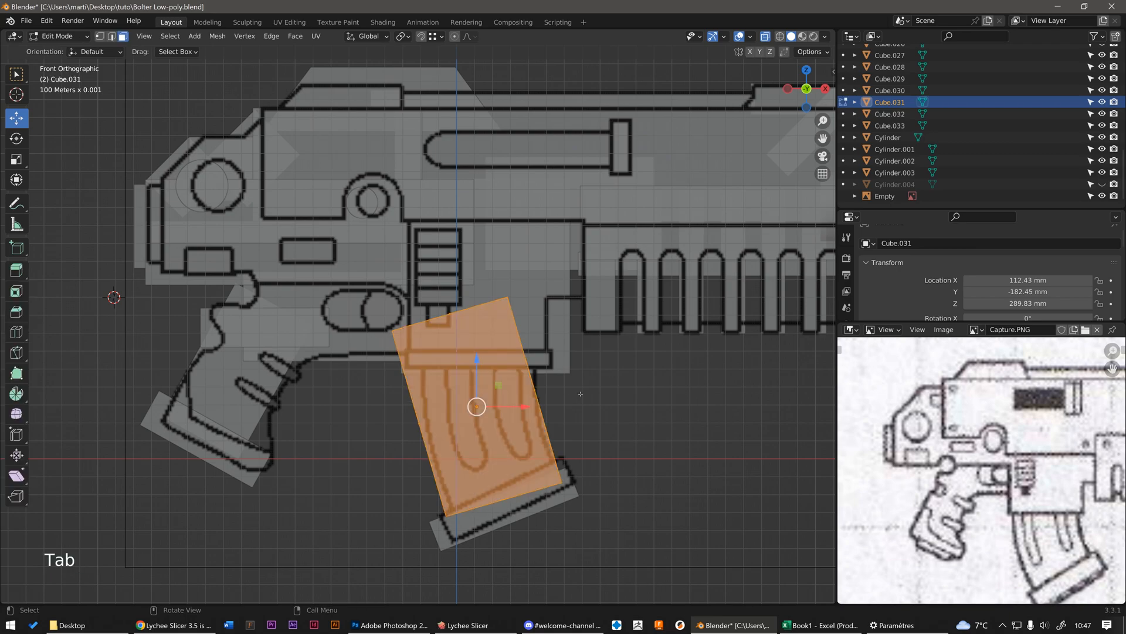
pyautogui.click(580, 394)
pyautogui.scroll(1, 517, 395)
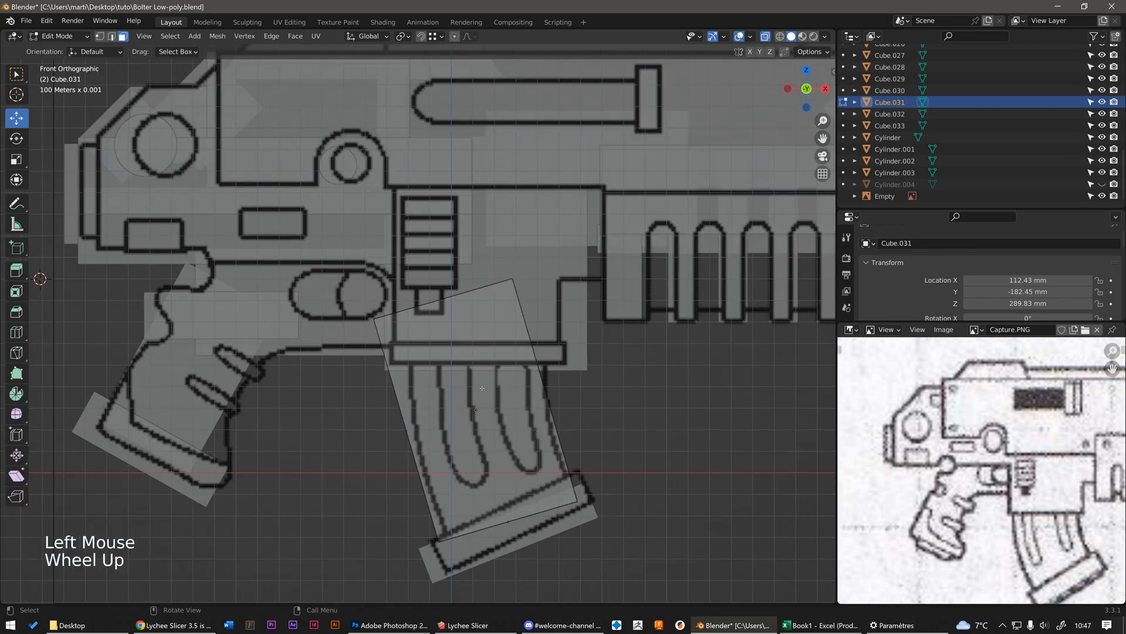
pyautogui.scroll(3, 455, 380)
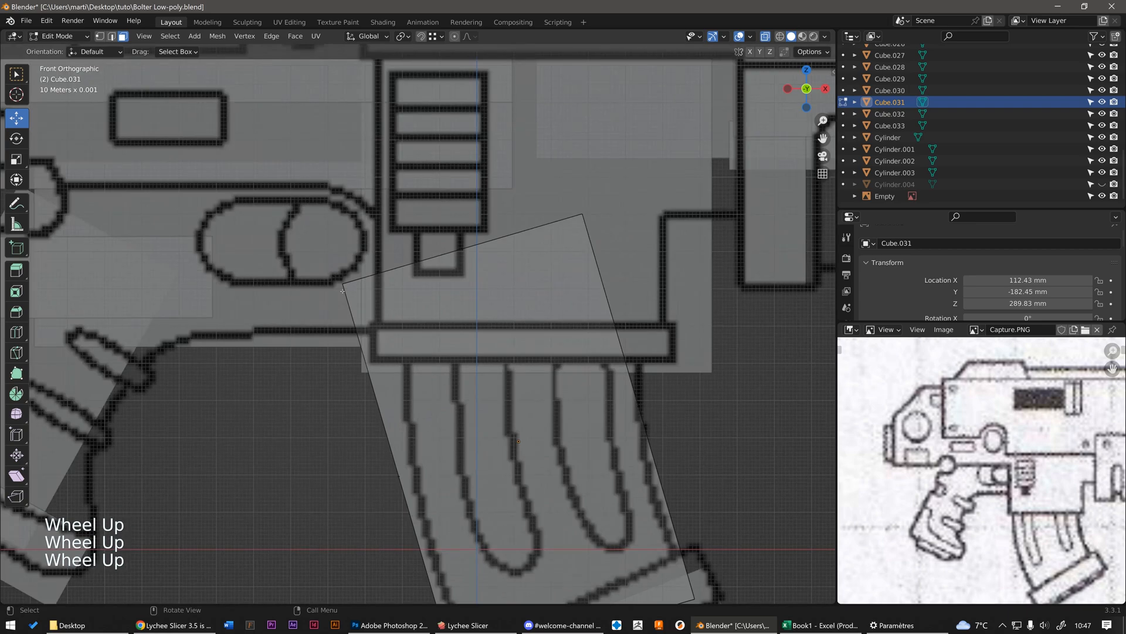
pyautogui.scroll(1, 335, 280)
pyautogui.scroll(-2, 333, 279)
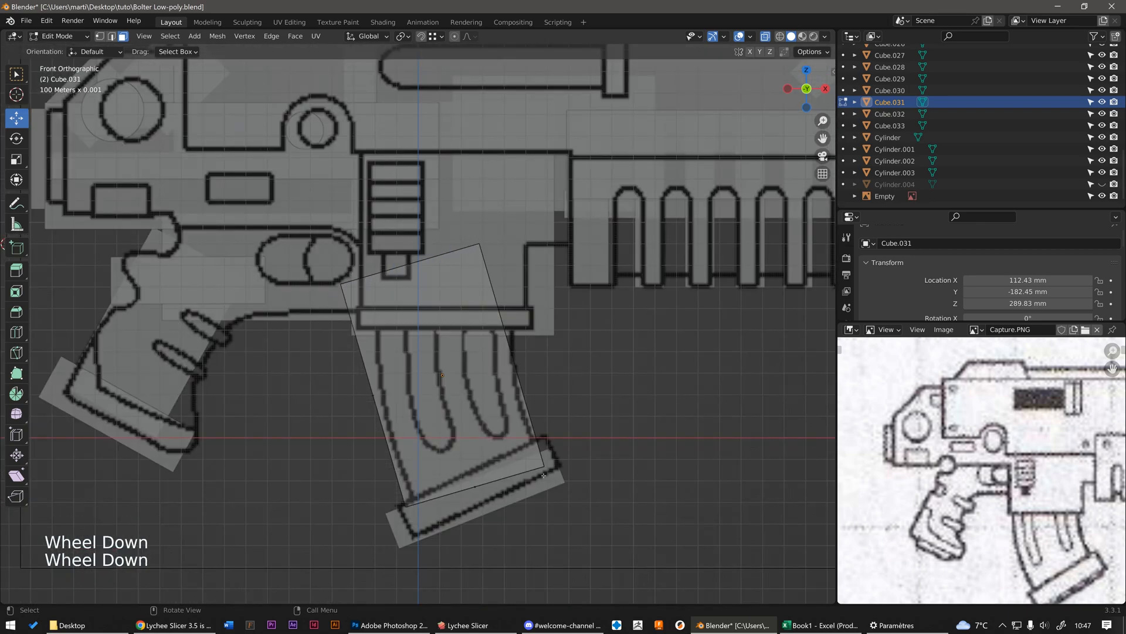
pyautogui.scroll(2, 390, 308)
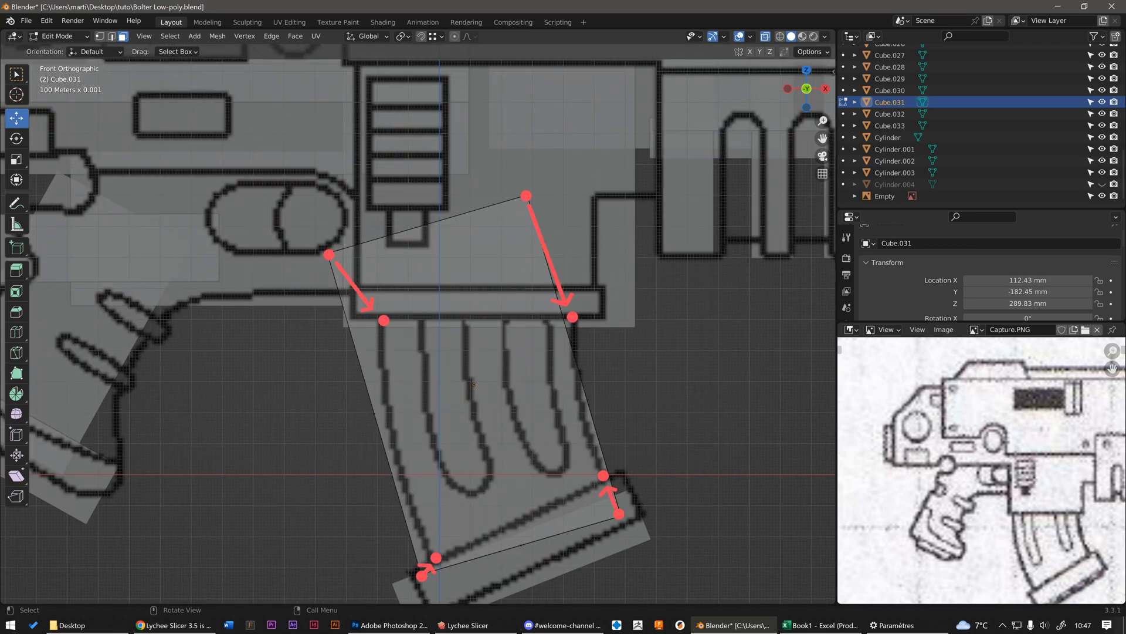
pyautogui.scroll(-2, 434, 388)
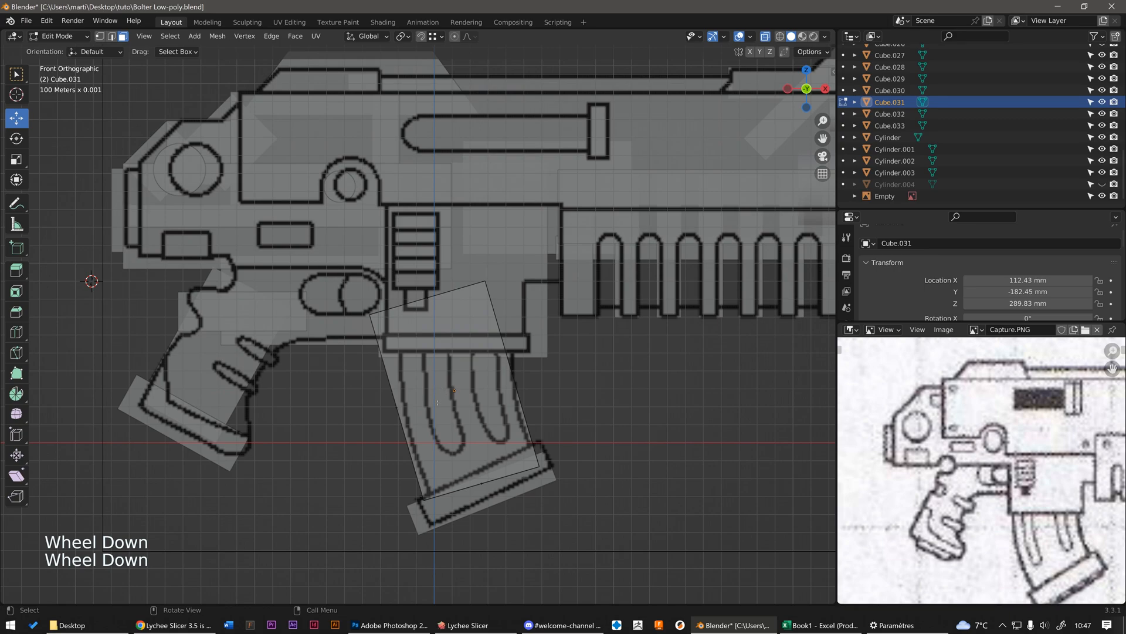
pyautogui.press('1')
pyautogui.scroll(2, 389, 364)
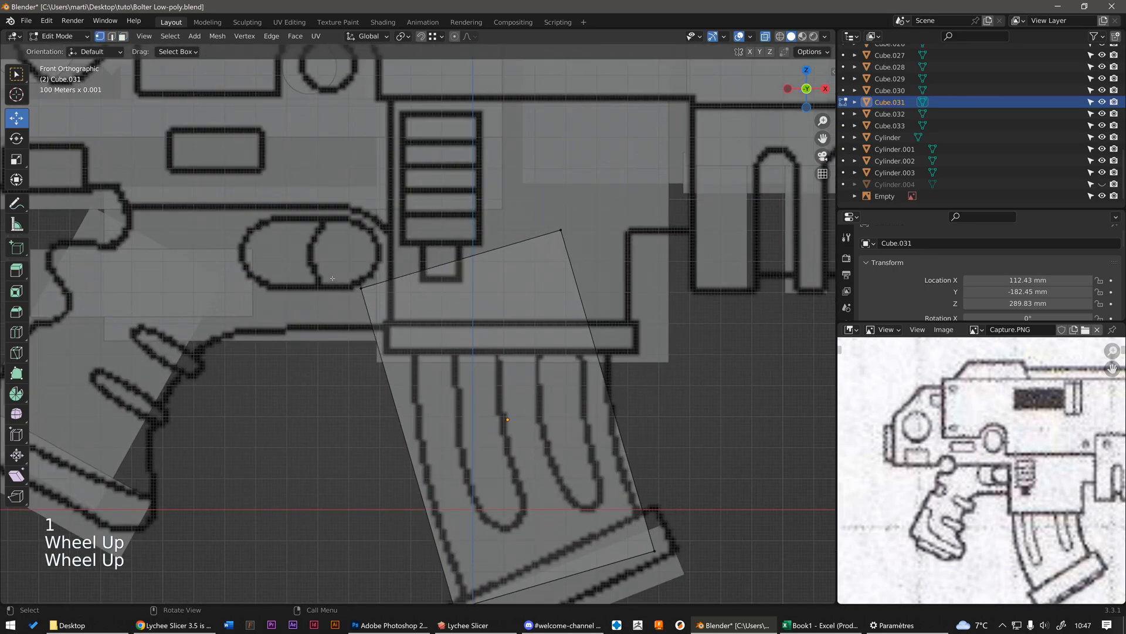
# Try picking single vertices at the magazine body's upper-left corner and check the selection from an angle.
pyautogui.click(360, 287)
pyautogui.moveTo(360, 287); pyautogui.dragTo(305, 252, button='middle')
pyautogui.click(348, 279)
pyautogui.click(351, 271)
pyautogui.click(354, 285)
pyautogui.scroll(2, 355, 286)
pyautogui.click(345, 280)
pyautogui.hotkey('ctrl', 'z')
pyautogui.click(341, 286)
pyautogui.scroll(-2, 355, 299)
pyautogui.scroll(3, 355, 298)
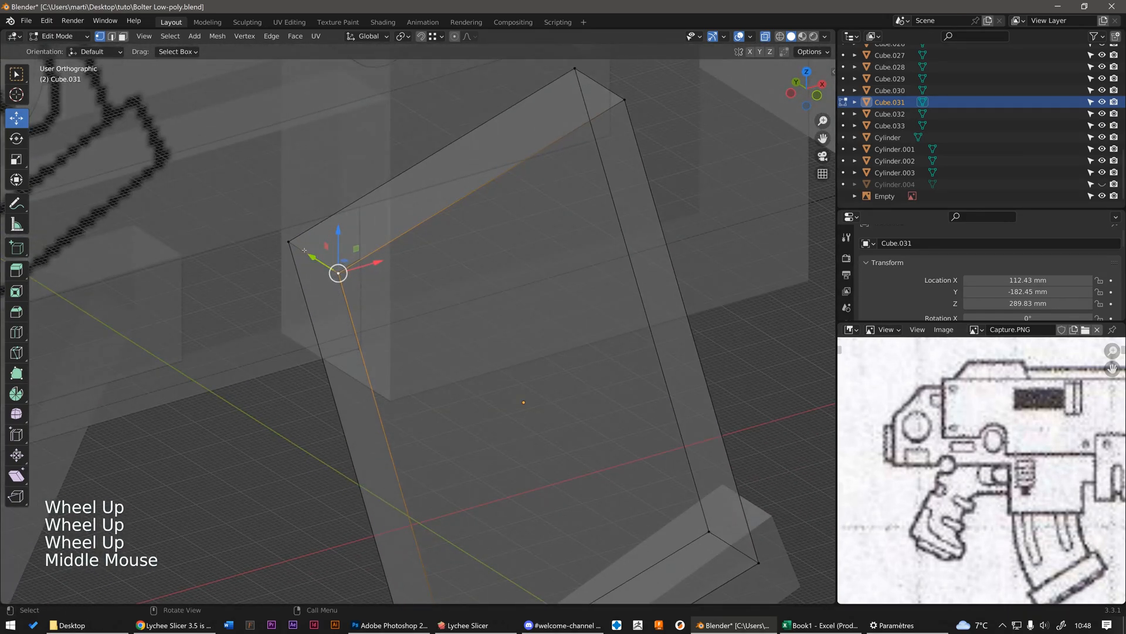
pyautogui.click(289, 240)
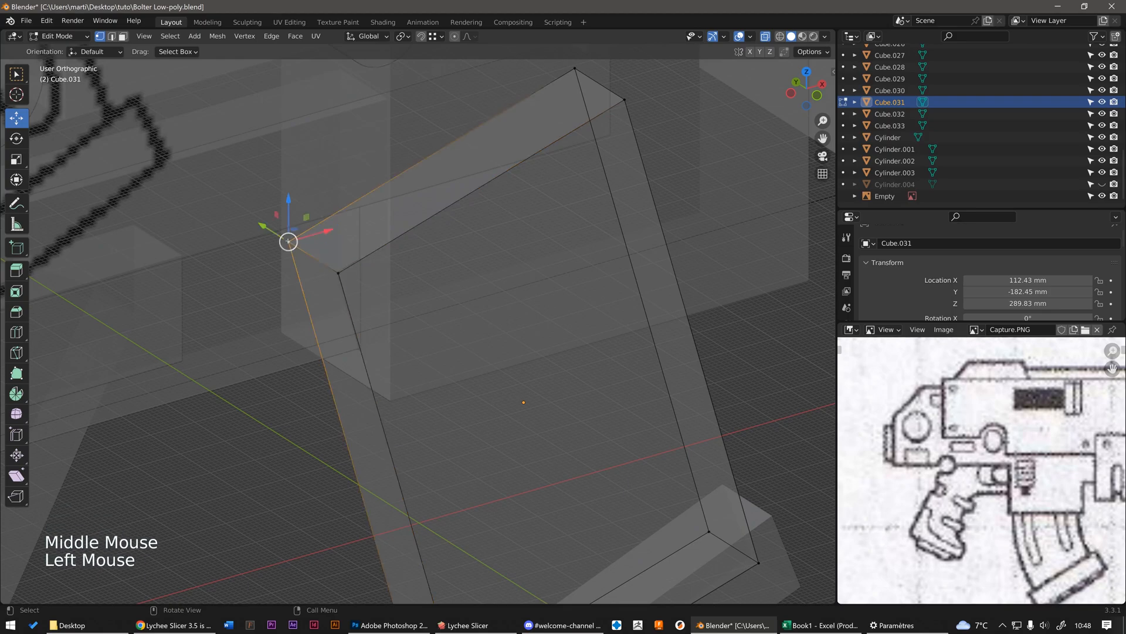
pyautogui.moveTo(289, 240)
pyautogui.mouseDown(button='middle')
pyautogui.moveTo(355, 277)
pyautogui.moveTo(286, 251)
pyautogui.mouseUp(button='middle')
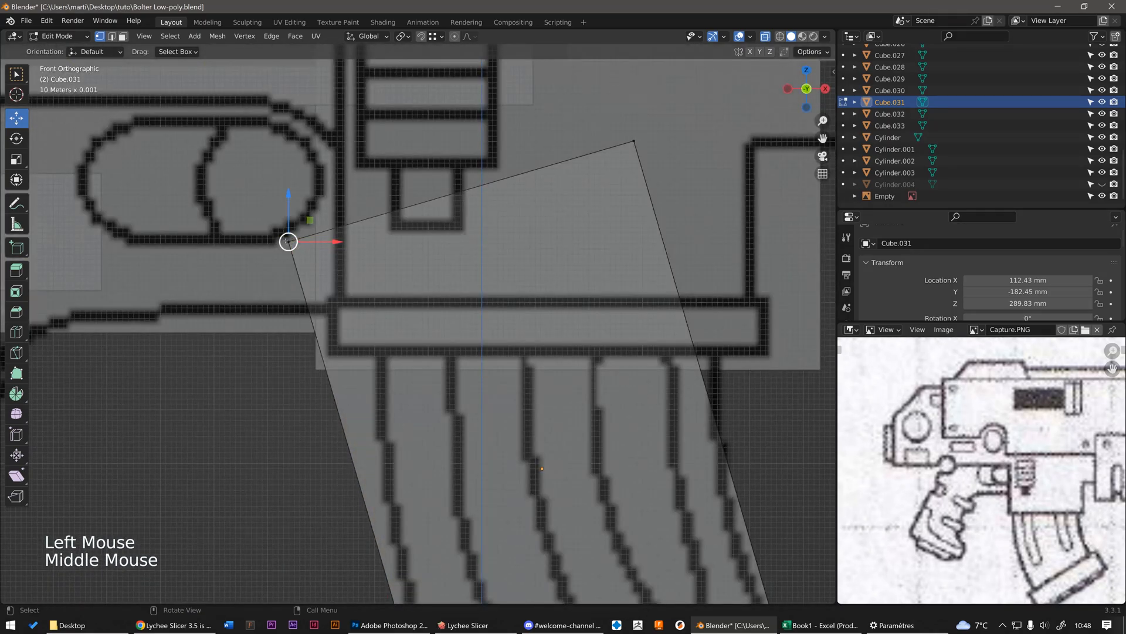
pyautogui.scroll(2, 285, 254)
pyautogui.scroll(-2, 342, 263)
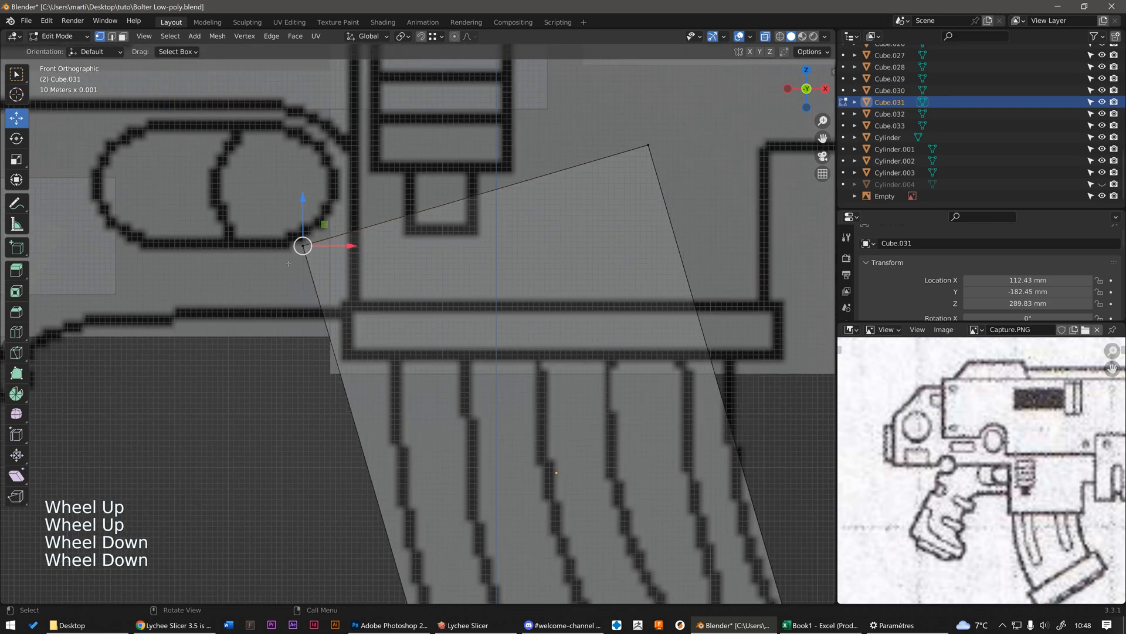
# Box-select the upper-left corner with X-ray on and with it off, checking from an angle which vertices are selected.
pyautogui.moveTo(221, 163); pyautogui.dragTo(416, 346)
pyautogui.moveTo(417, 346); pyautogui.dragTo(302, 244, button='middle')
pyautogui.click(302, 235)
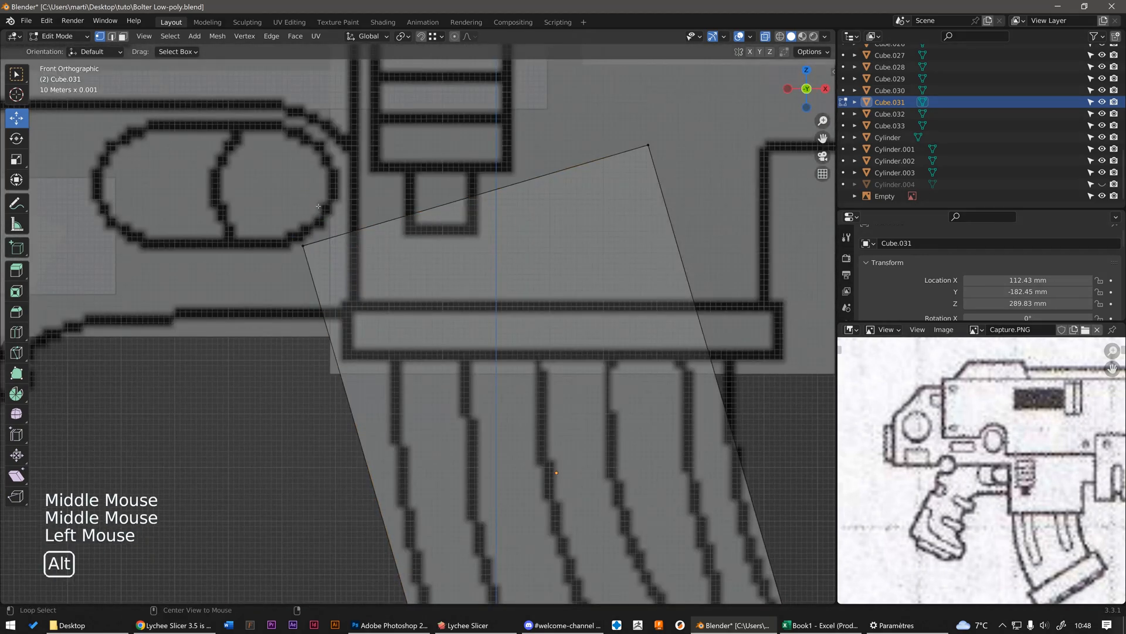
pyautogui.hotkey('alt', 'z')
pyautogui.moveTo(247, 169); pyautogui.dragTo(455, 367)
pyautogui.moveTo(455, 366); pyautogui.dragTo(284, 248, button='middle')
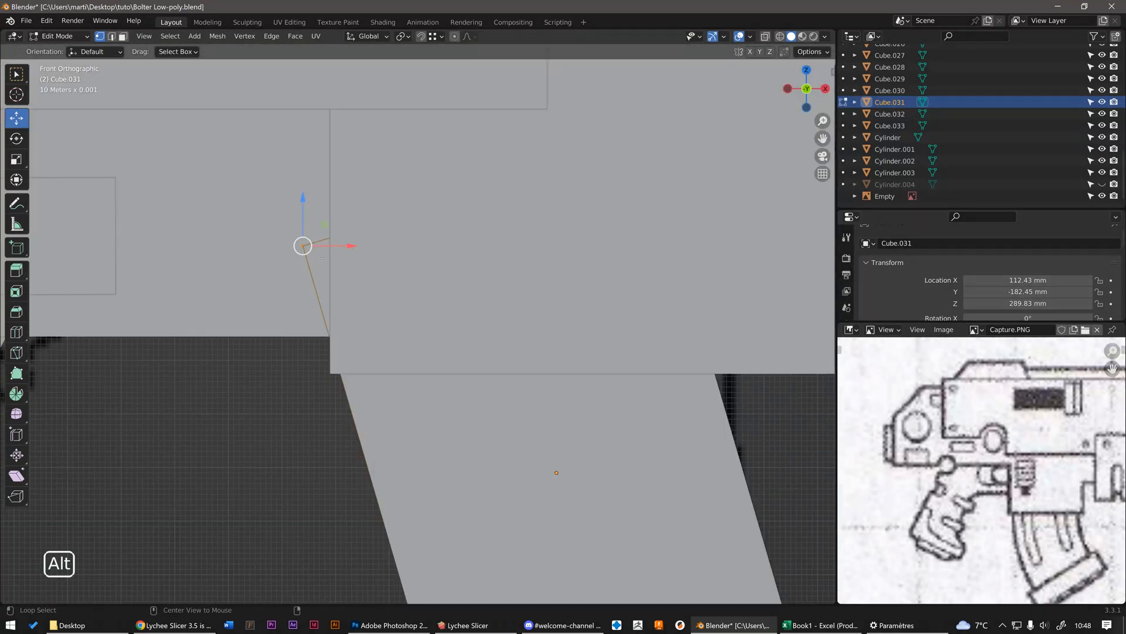
# With X-ray back on, box-select the magazine body's upper-left corner vertices and move them onto the drawn magazine's upper-left corner.
pyautogui.hotkey('alt', 'z')
pyautogui.scroll(-2, 276, 219)
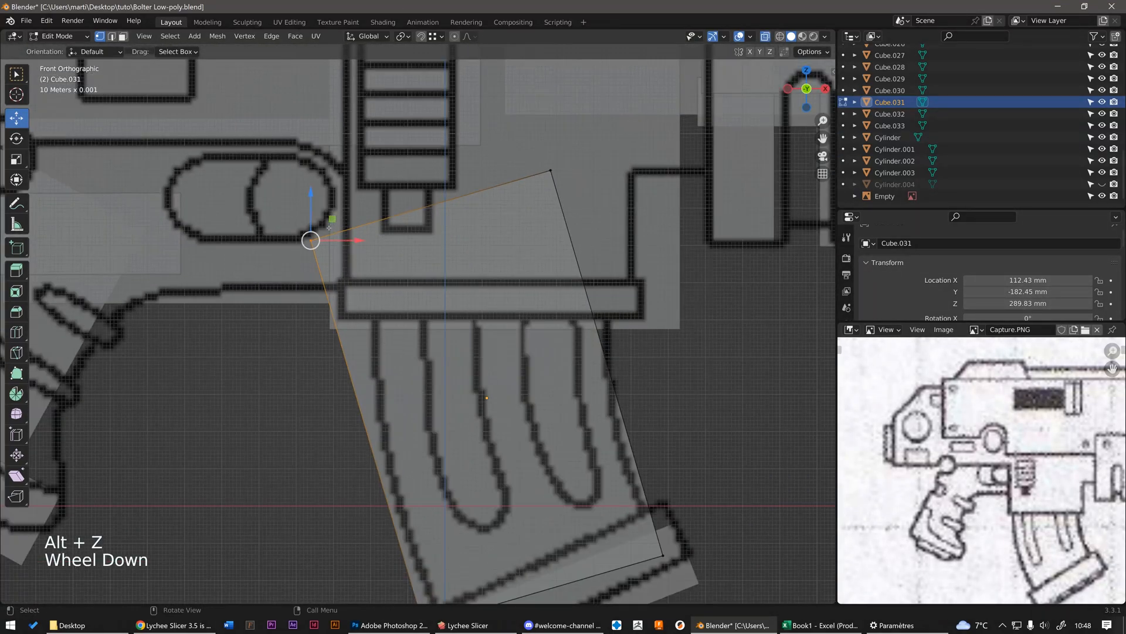
pyautogui.click(315, 237)
pyautogui.scroll(2, 315, 237)
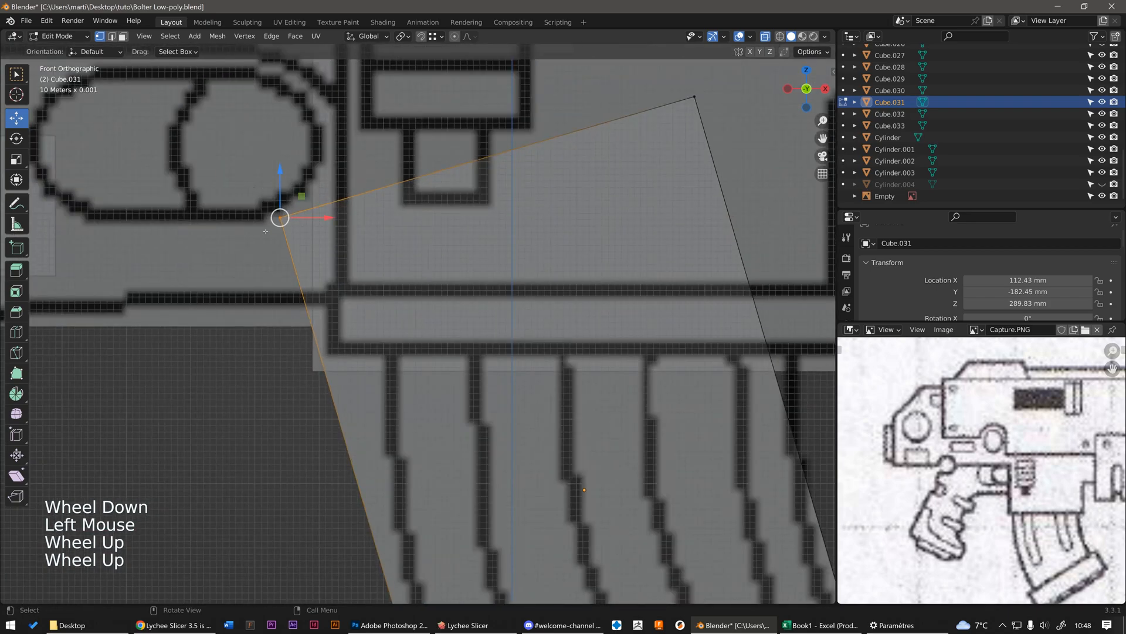
pyautogui.moveTo(302, 196); pyautogui.dragTo(418, 331)
pyautogui.scroll(-2, 329, 287)
pyautogui.scroll(2, 259, 302)
pyautogui.moveTo(259, 300); pyautogui.dragTo(260, 297)
pyautogui.scroll(-2, 260, 297)
# Move the upper-right corner vertices about 160 mm in X and -387 mm in Z, onto the drawn magazine's upper-right corner.
pyautogui.click(479, 131)
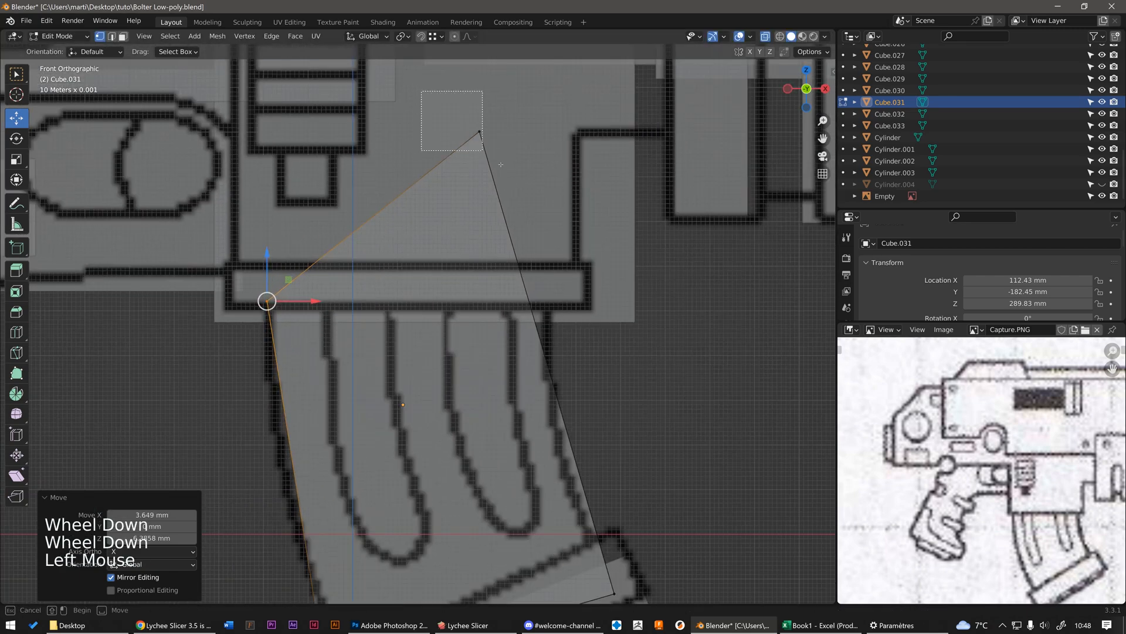
pyautogui.scroll(2, 466, 146)
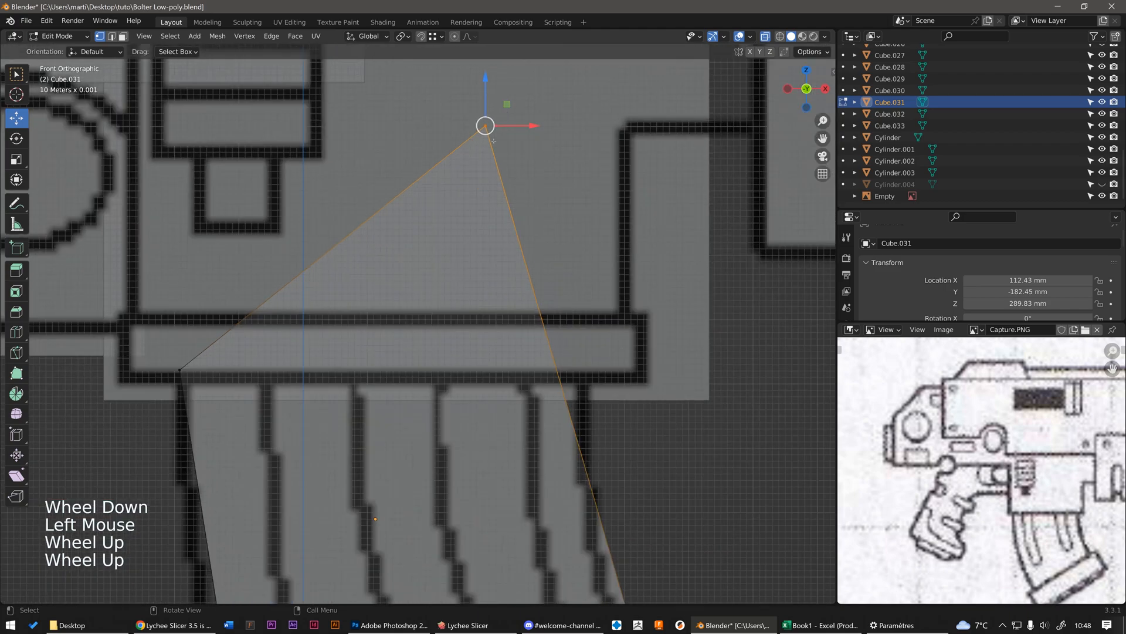
pyautogui.press('g')
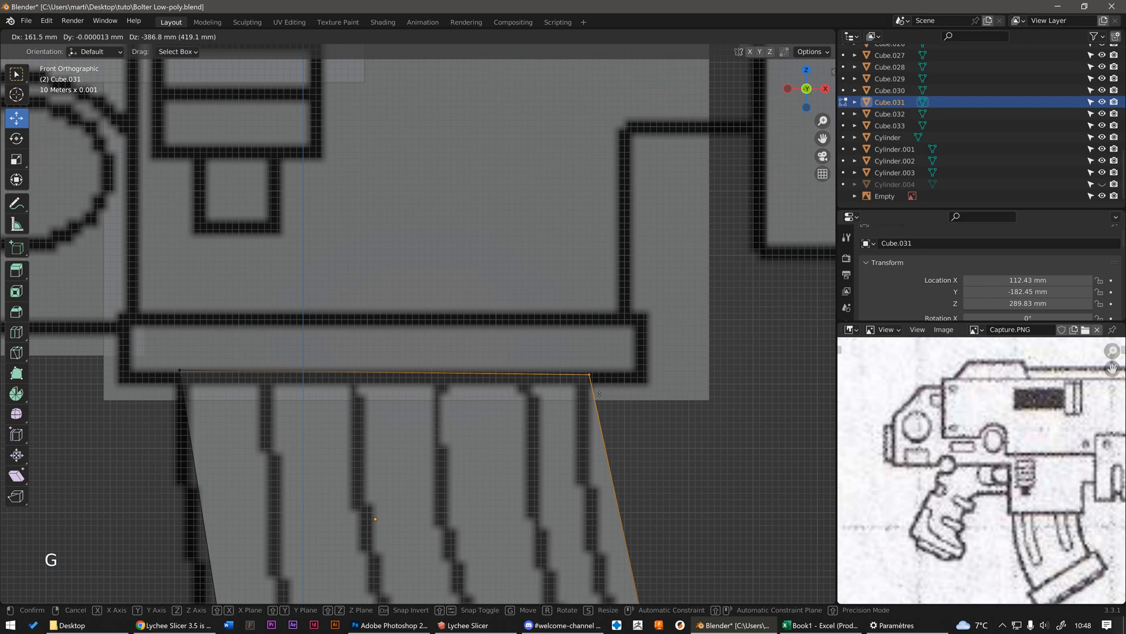
pyautogui.click(592, 393)
pyautogui.scroll(-2, 592, 393)
pyautogui.scroll(-1, 337, 420)
pyautogui.scroll(1, 337, 420)
pyautogui.scroll(1, 337, 420)
# Move the lower-left corner vertices about 33 mm in X and 47 mm in Z, onto the drawn outline.
pyautogui.click(359, 446)
pyautogui.scroll(2, 359, 446)
pyautogui.press('g')
pyautogui.click(337, 398)
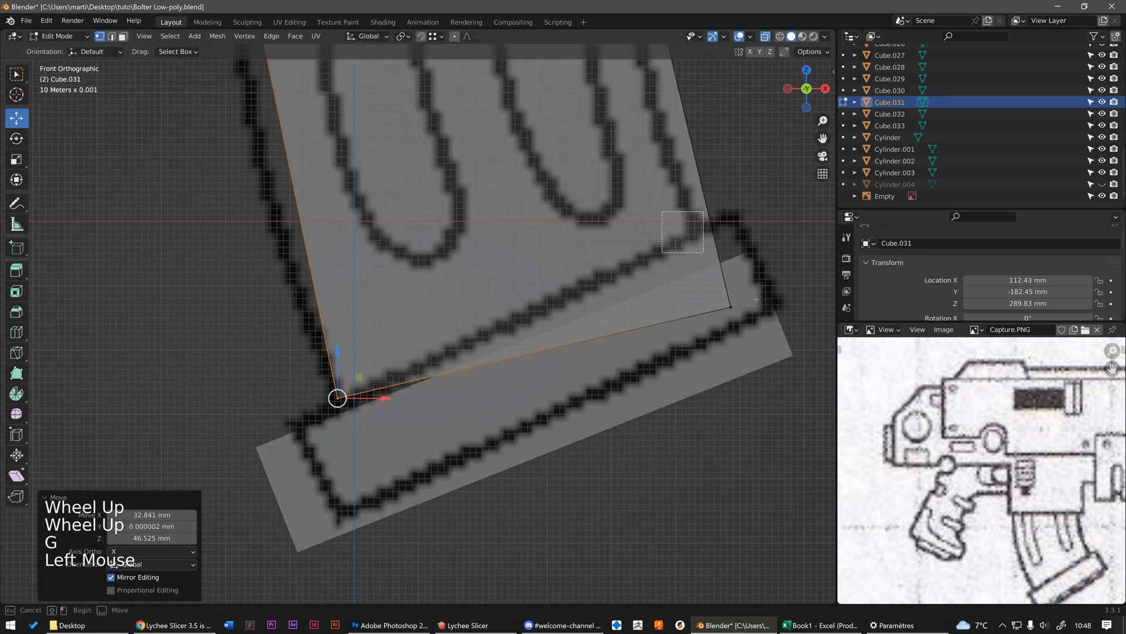
# Move the lower-right corner vertices about -46 mm in X and 111 mm in Z, where the outline meets the base plate.
pyautogui.moveTo(731, 276); pyautogui.dragTo(760, 336)
pyautogui.press('g')
pyautogui.click(731, 264)
pyautogui.scroll(-5, 503, 267)
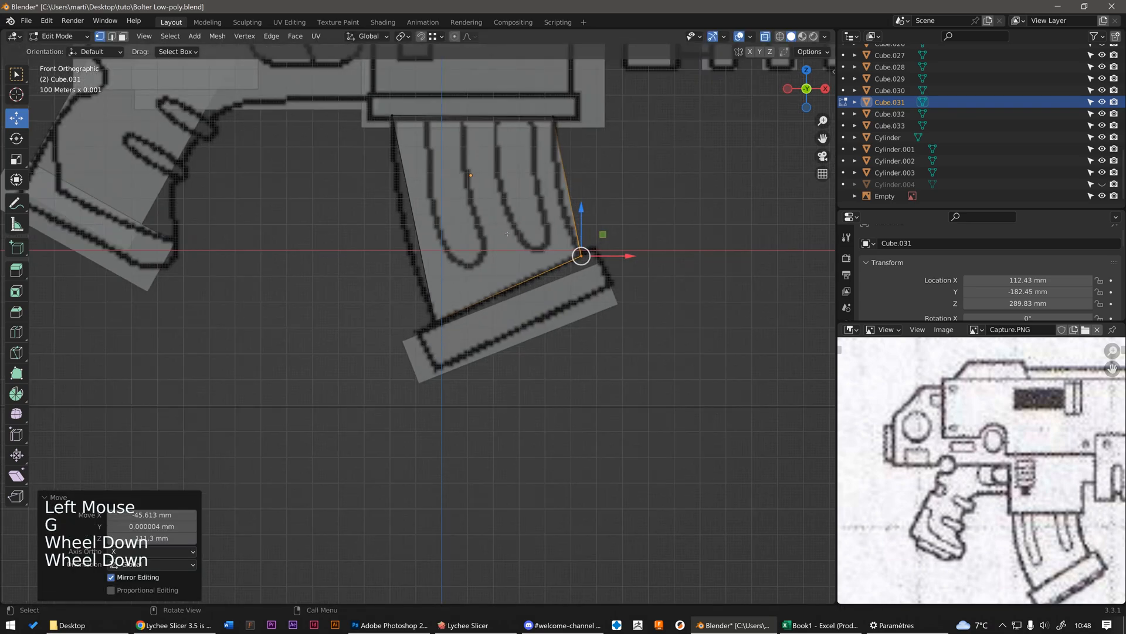
# Compare the magazine body's straight left and right edges with the curved outline in the drawing.
pyautogui.keyDown('shift'); pyautogui.moveTo(507, 234); pyautogui.dragTo(467, 369, button='middle'); pyautogui.keyUp('shift')
pyautogui.scroll(2, 374, 351)
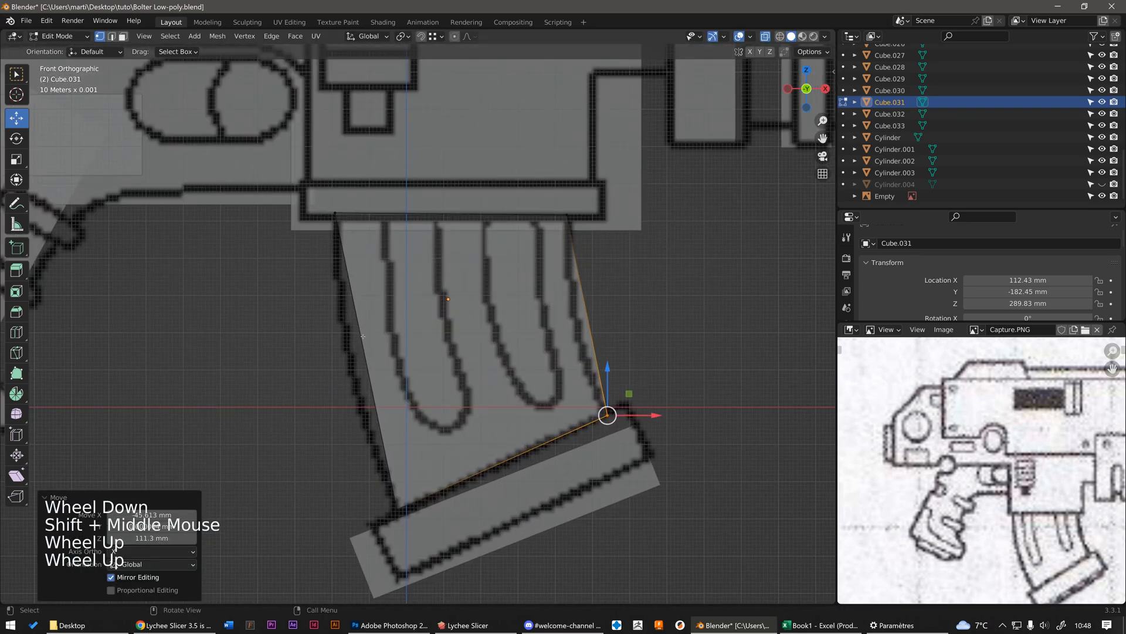
pyautogui.moveTo(345, 328); pyautogui.dragTo(360, 304, button='middle')
pyautogui.scroll(-2, 407, 351)
pyautogui.scroll(2, 360, 304)
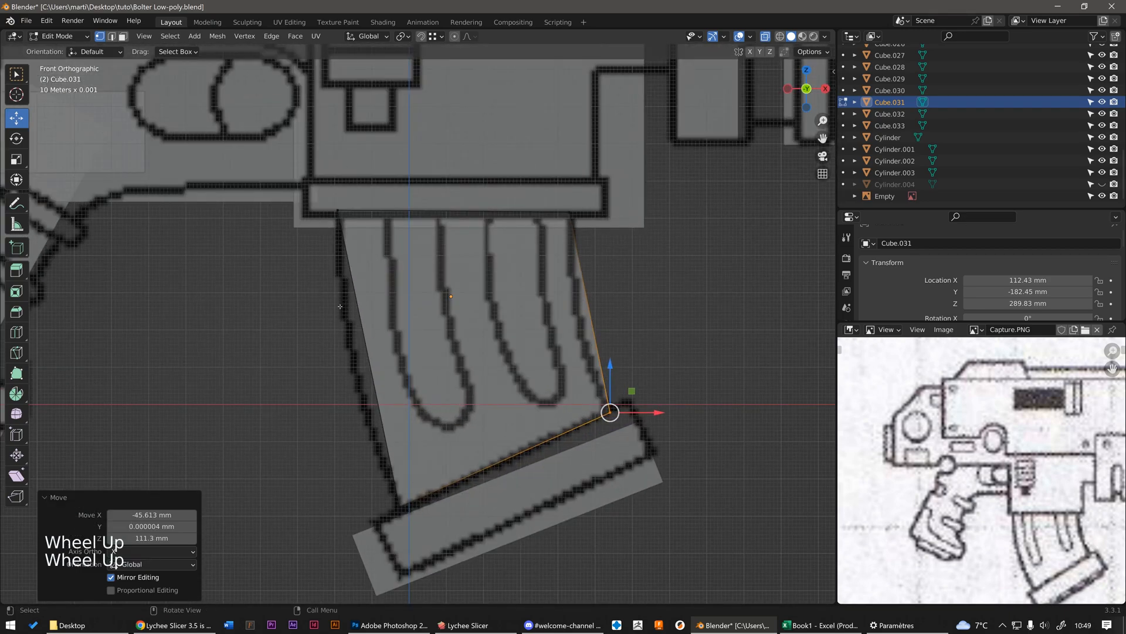
pyautogui.scroll(-2, 409, 493)
pyautogui.scroll(2, 437, 333)
pyautogui.moveTo(420, 285); pyautogui.dragTo(461, 298, button='middle')
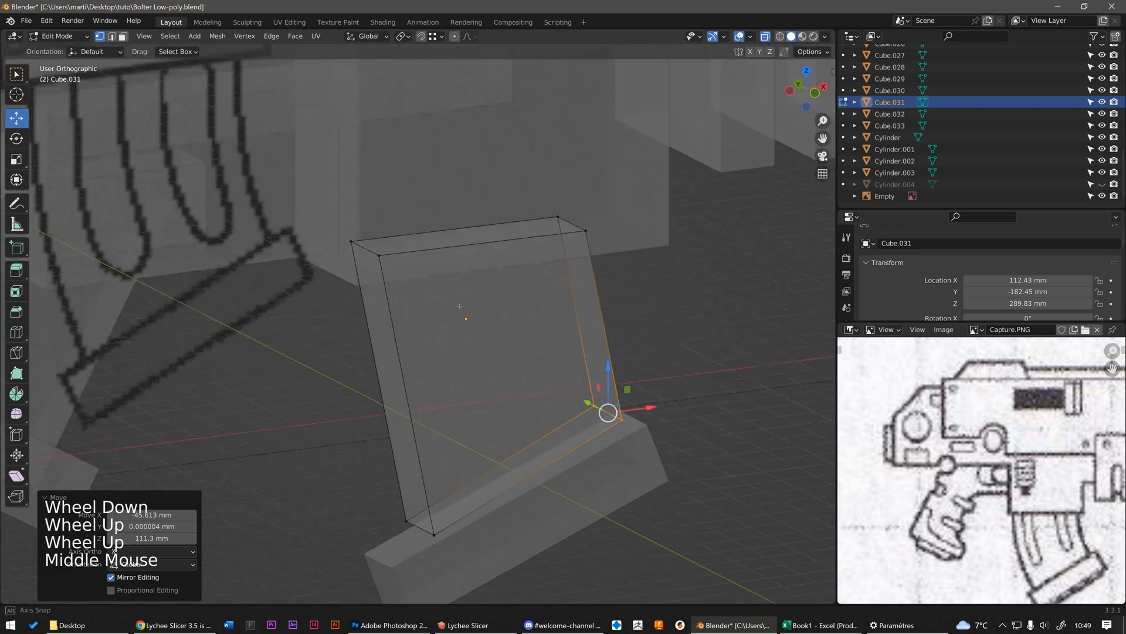
# Cut a slanted edge across the magazine body's broad front face with the Knife tool, between its two long side edges.
pyautogui.scroll(-3, 470, 298)
pyautogui.click(550, 317)
pyautogui.scroll(2, 478, 330)
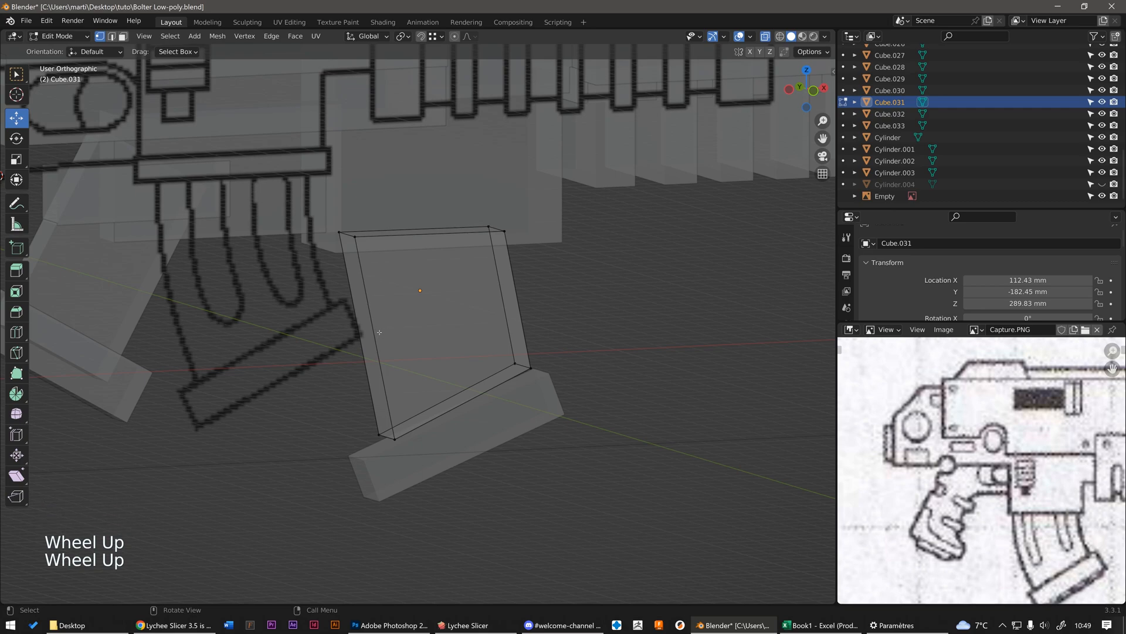
pyautogui.press('k')
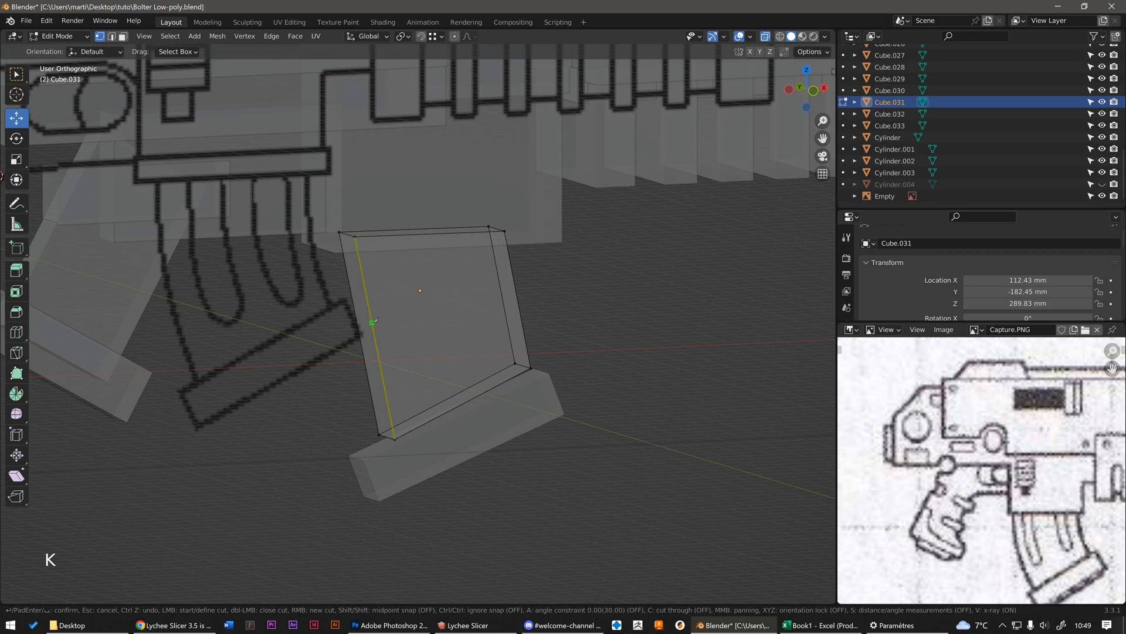
pyautogui.click(373, 321)
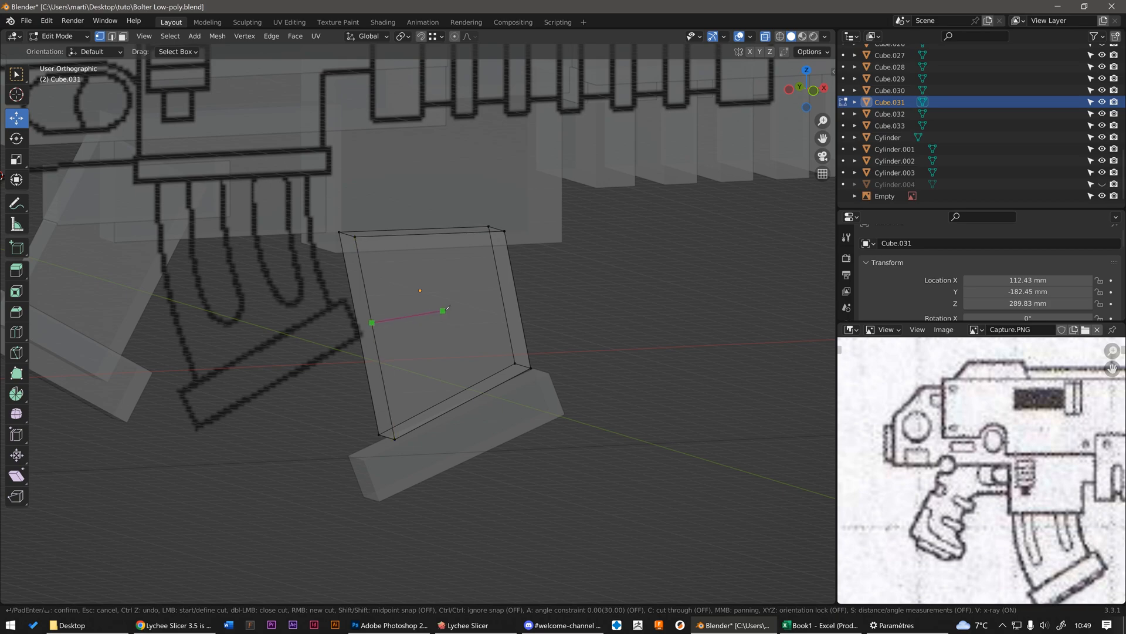
pyautogui.click(515, 286)
pyautogui.press('Return')
pyautogui.click(589, 290)
# Cut a similar slanted edge across the magazine body's opposite broad face with the Knife tool.
pyautogui.scroll(1, 385, 317)
pyautogui.click(383, 318)
pyautogui.click(383, 318)
pyautogui.moveTo(384, 319); pyautogui.dragTo(400, 332, button='middle')
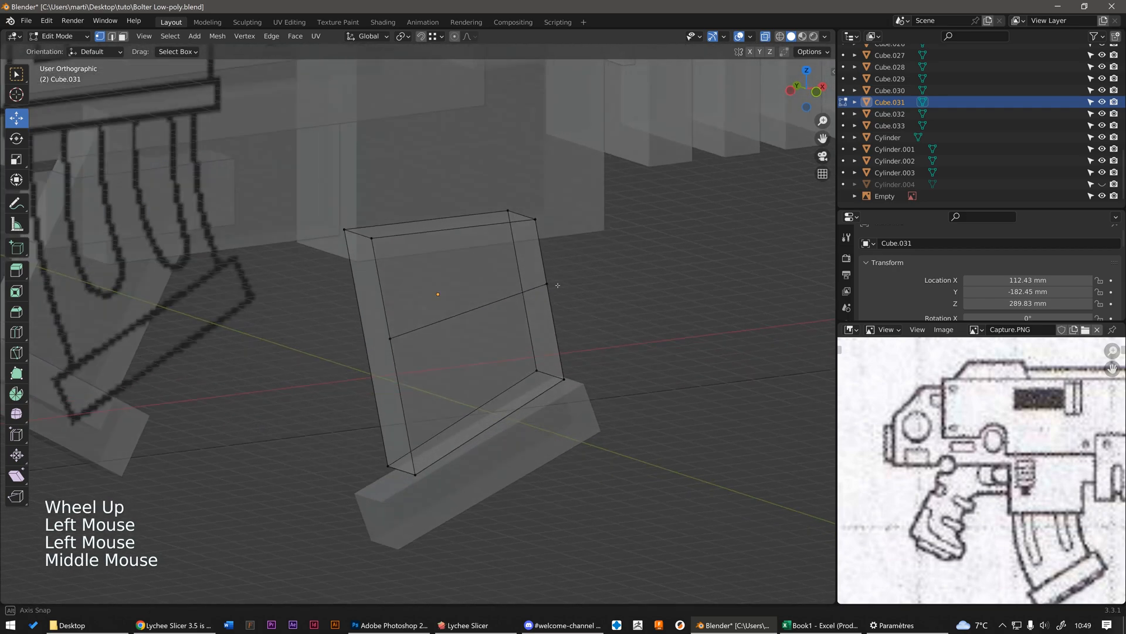
pyautogui.scroll(1, 400, 331)
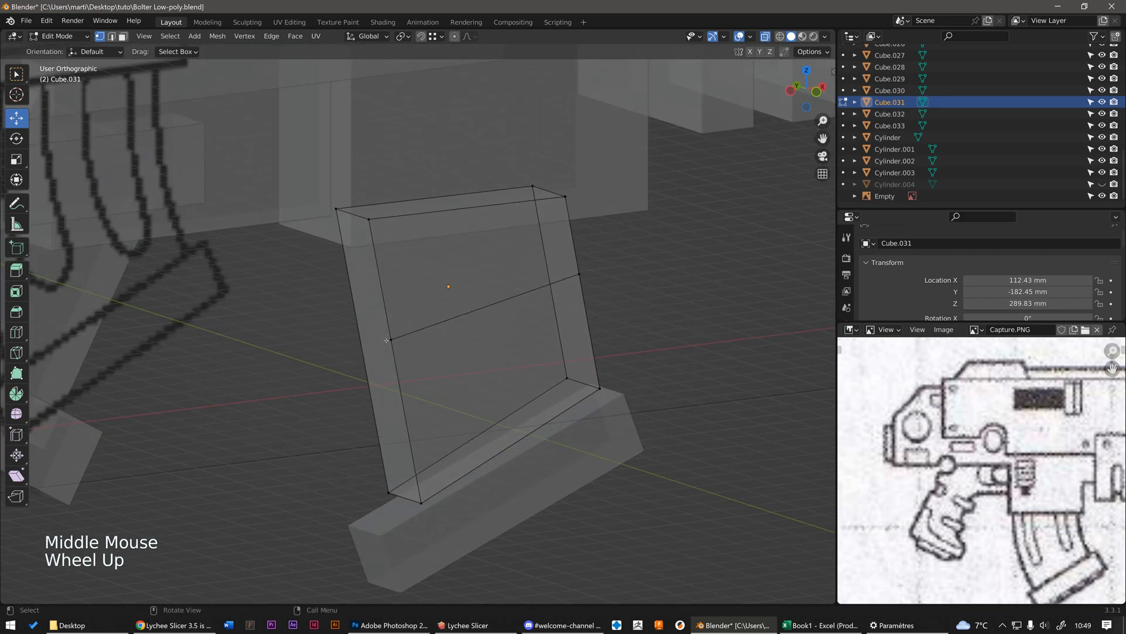
pyautogui.scroll(-1, 399, 332)
pyautogui.scroll(-1, 398, 331)
pyautogui.press('k')
pyautogui.moveTo(399, 332); pyautogui.dragTo(539, 291, button='middle')
pyautogui.scroll(1, 446, 294)
pyautogui.click(535, 287)
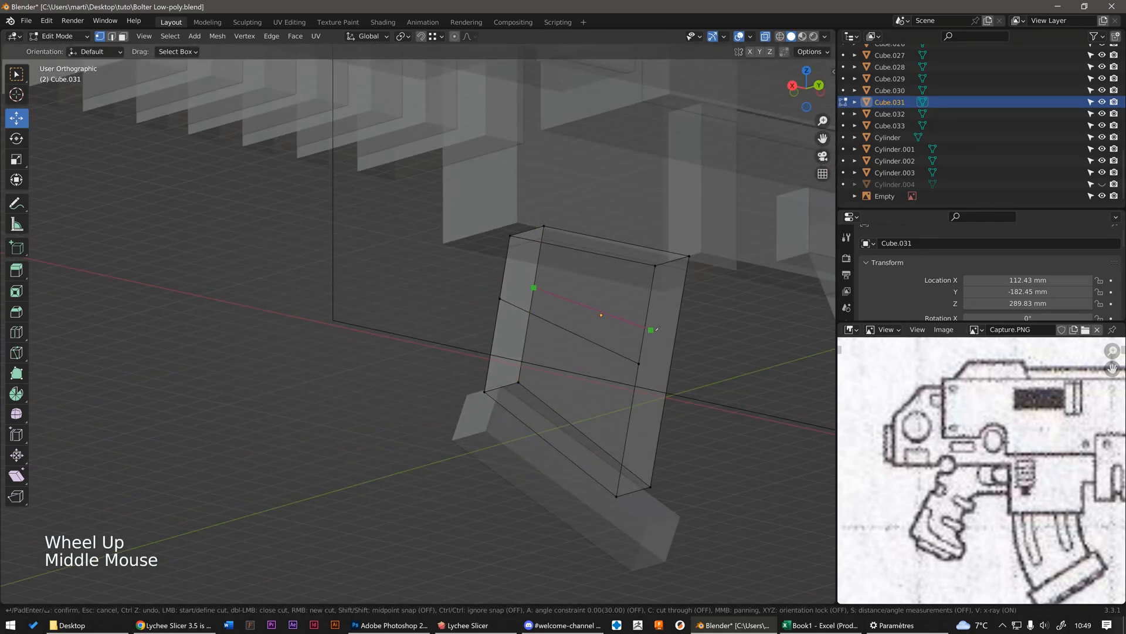
pyautogui.click(674, 350)
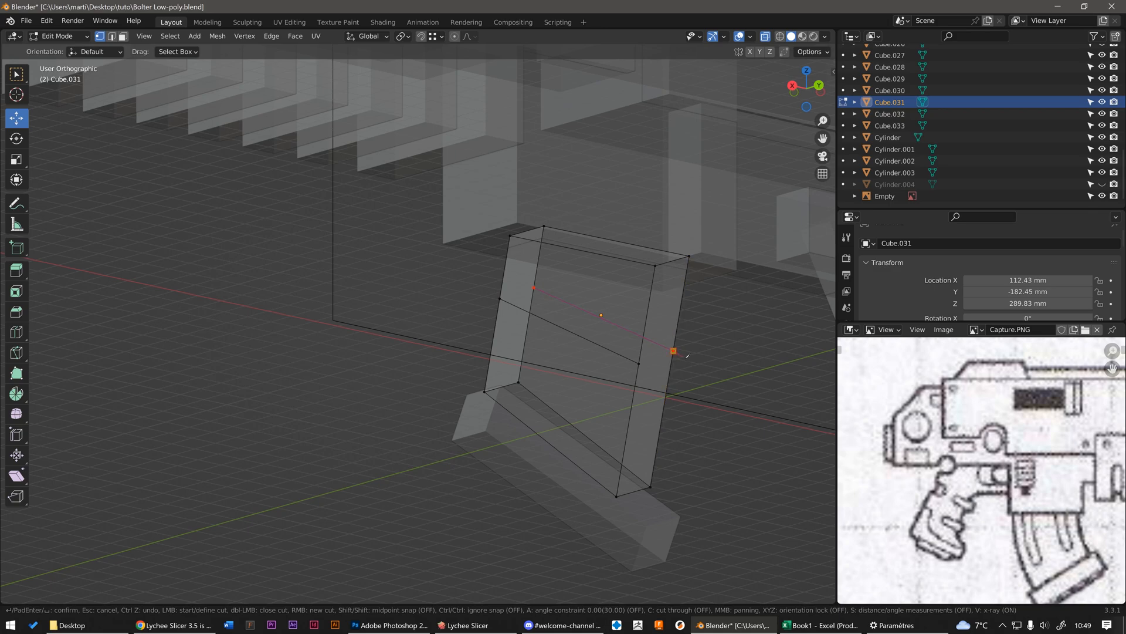
pyautogui.press('Return')
# Examine the magazine body's narrow side face and how its vertices relate to the ends of the two cuts.
pyautogui.moveTo(470, 289); pyautogui.dragTo(706, 340, button='middle')
pyautogui.click(706, 340)
pyautogui.keyDown('shift'); pyautogui.moveTo(650, 315); pyautogui.dragTo(314, 276, button='middle'); pyautogui.keyUp('shift')
pyautogui.scroll(-1, 464, 347)
pyautogui.scroll(2, 450, 339)
pyautogui.press('3')
pyautogui.click(341, 370)
pyautogui.press('1')
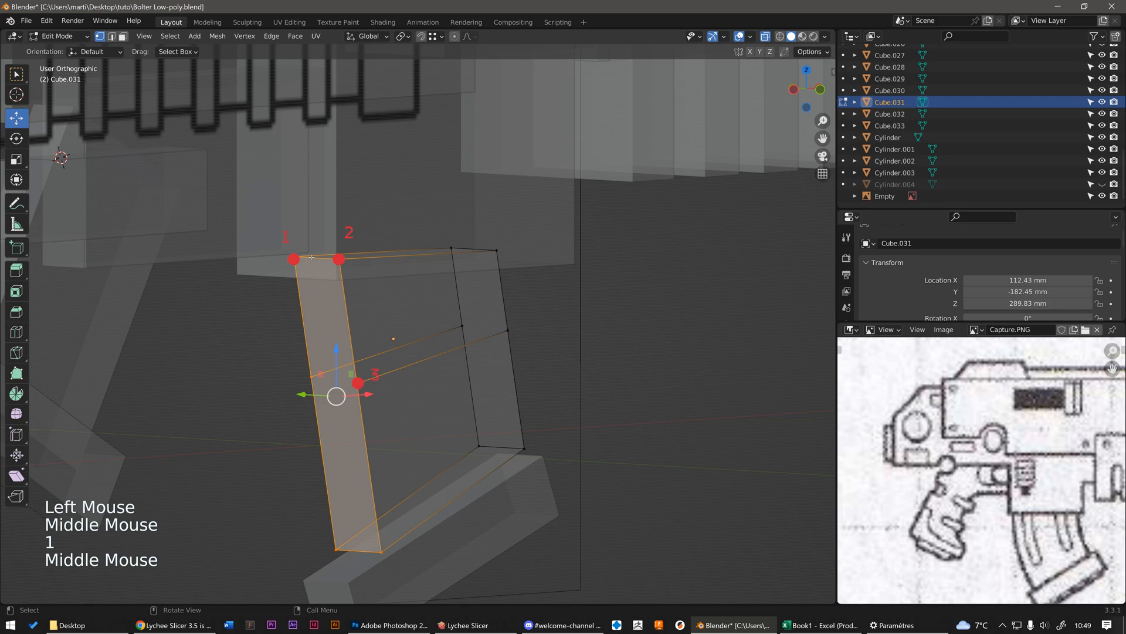
pyautogui.doubleClick(408, 403)
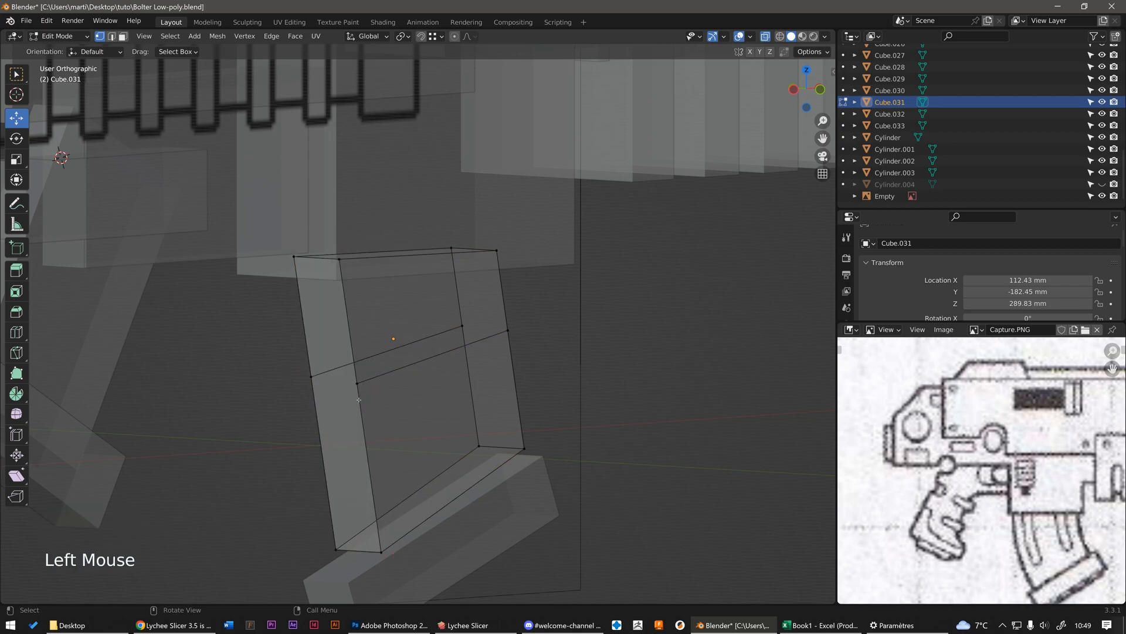
pyautogui.doubleClick(407, 404)
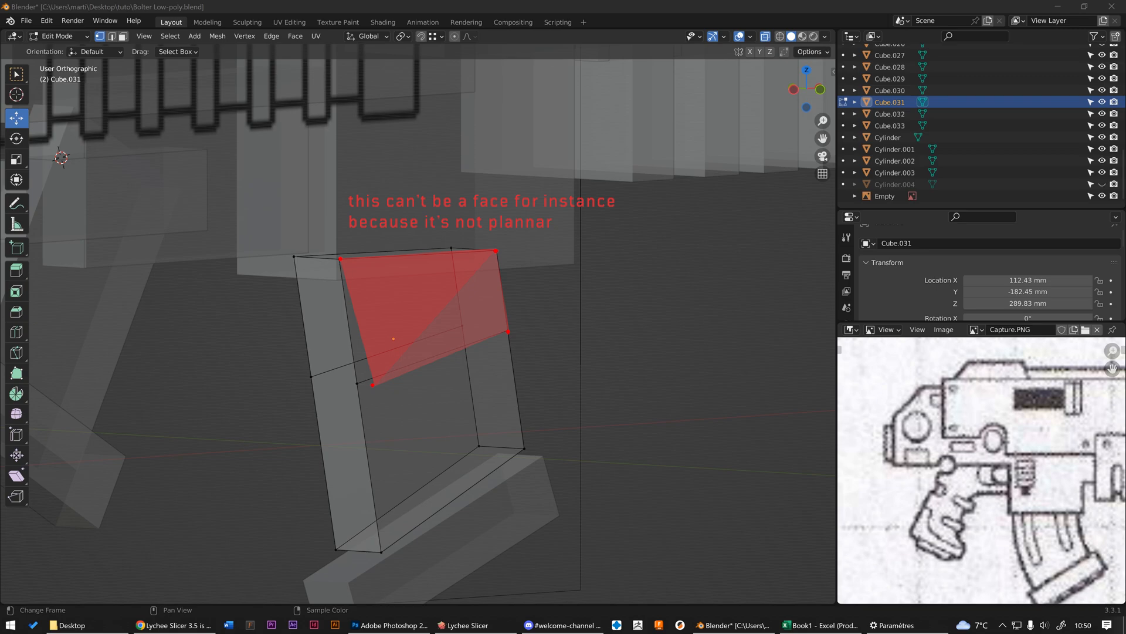
# Switch to Lychee Slicer, examine the triangulated surfaces around the skull model's shoulder joint, and return to Blender.
pyautogui.moveTo(1125, 150); pyautogui.dragTo(810, 63)
pyautogui.scroll(4, 563, 328)
pyautogui.moveTo(557, 329); pyautogui.dragTo(732, 370, button='middle')
pyautogui.scroll(6, 509, 347)
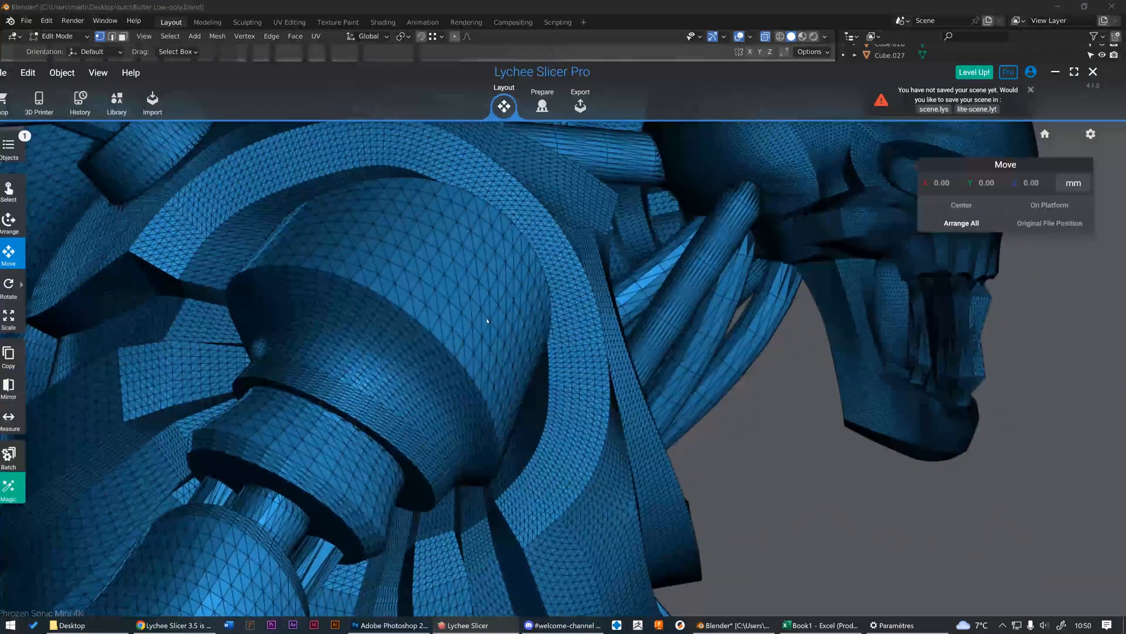
pyautogui.scroll(3, 459, 332)
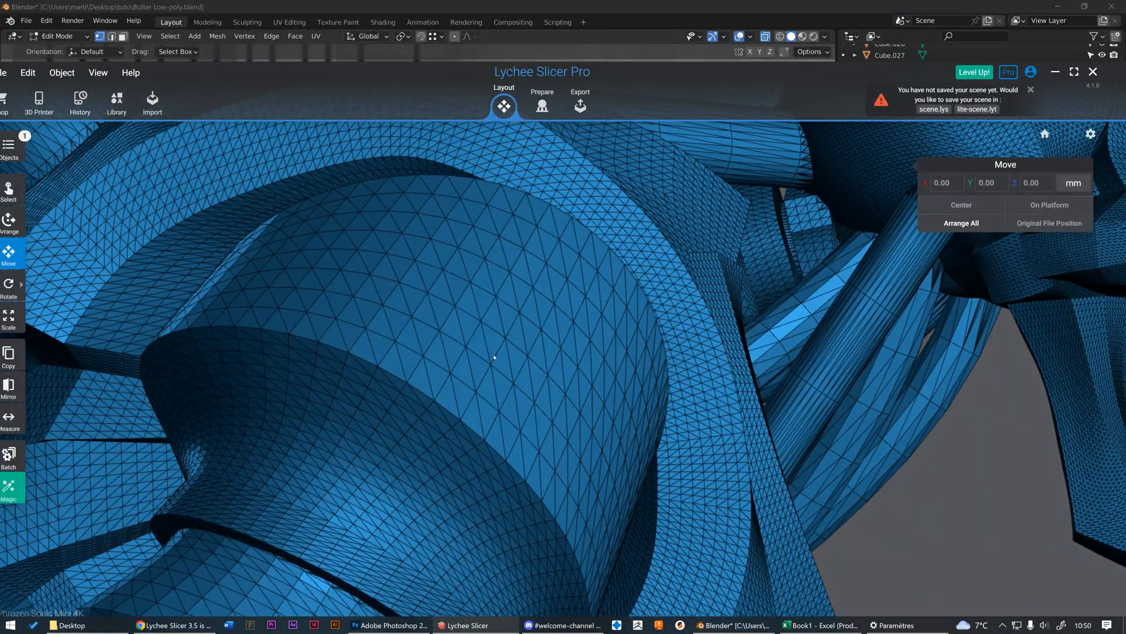
pyautogui.scroll(-5, 493, 356)
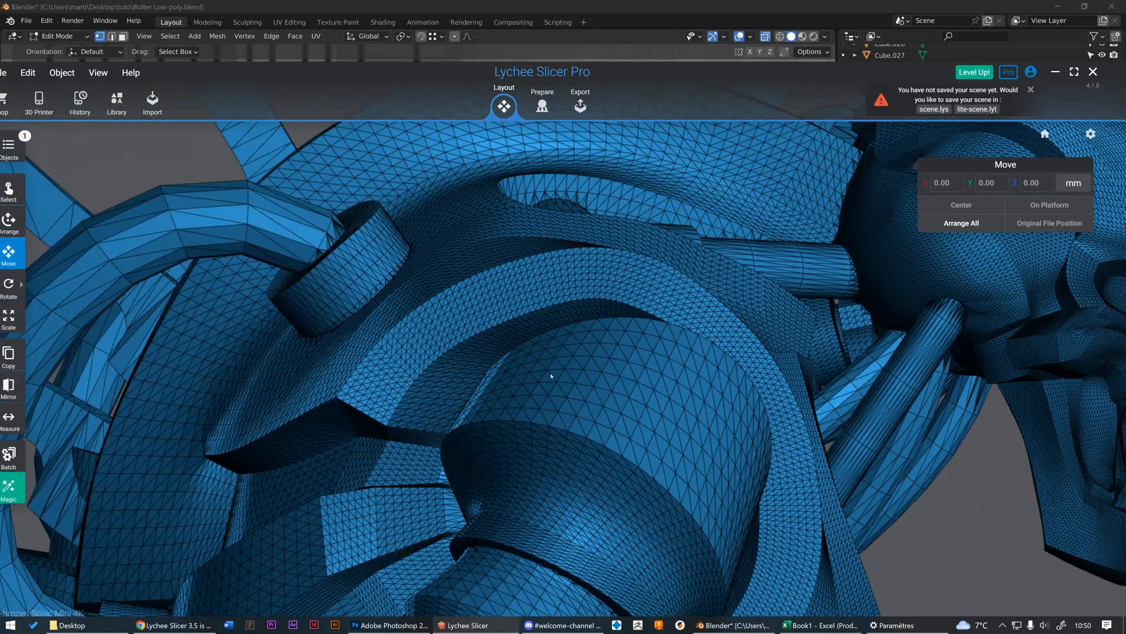
pyautogui.scroll(-8, 551, 376)
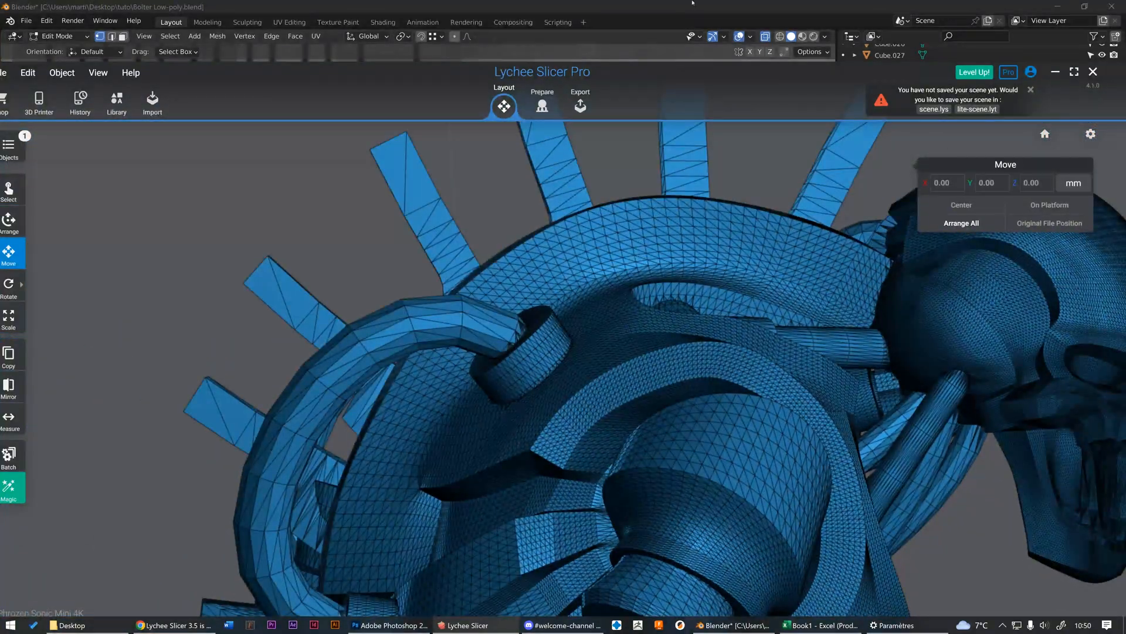
pyautogui.click(692, 2)
# Examine the four-sided face above the knife cut on the magazine body's front in face selection mode.
pyautogui.scroll(-2, 522, 323)
pyautogui.moveTo(521, 323); pyautogui.dragTo(421, 343, button='middle')
pyautogui.scroll(2, 481, 341)
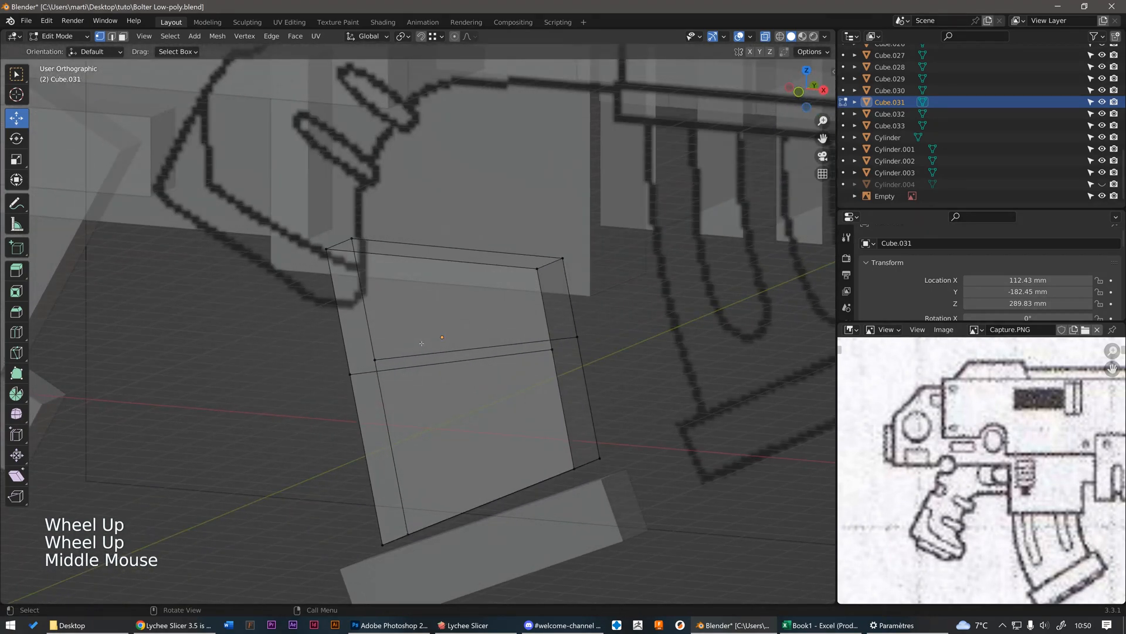
pyautogui.scroll(-2, 380, 363)
pyautogui.moveTo(370, 348); pyautogui.dragTo(457, 333, button='middle')
pyautogui.scroll(1, 457, 333)
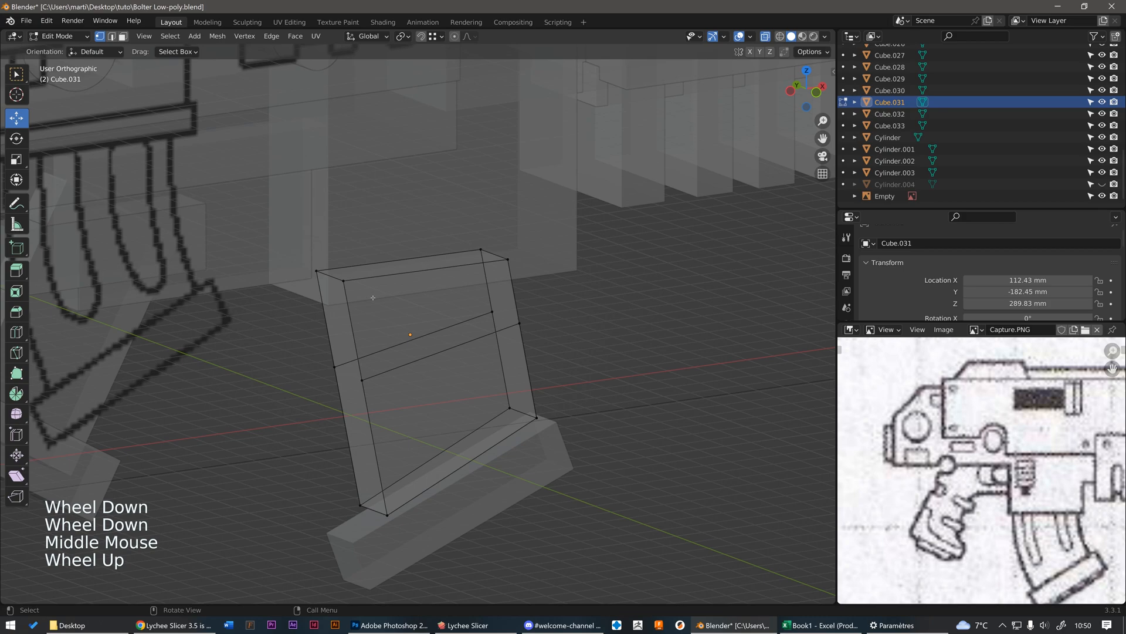
pyautogui.press('3')
pyautogui.click(404, 300)
pyautogui.click(464, 311)
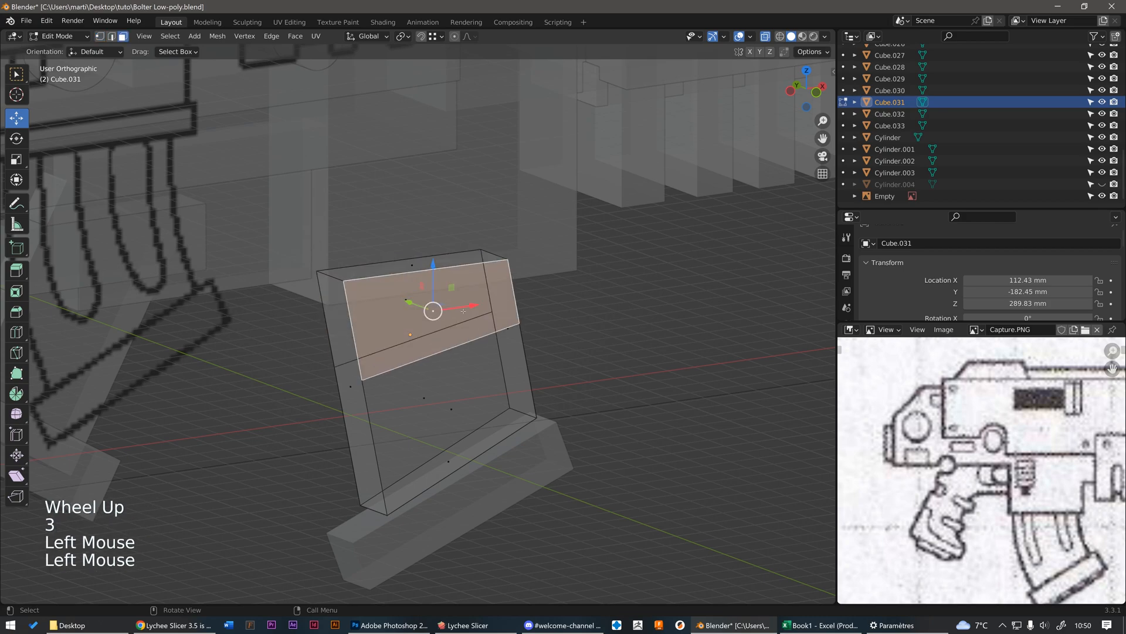
pyautogui.moveTo(538, 302); pyautogui.dragTo(463, 305, button='middle')
pyautogui.click(457, 305)
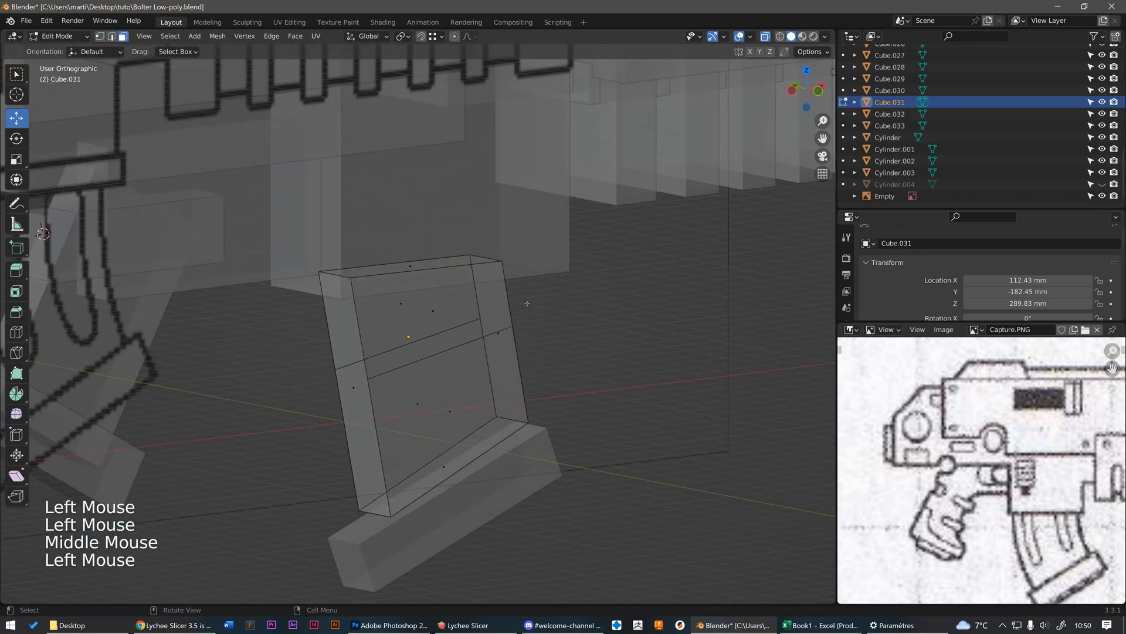
# Knife a diagonal from the front face's upper-left corner to the right end of the slanted cut.
pyautogui.scroll(1, 457, 305)
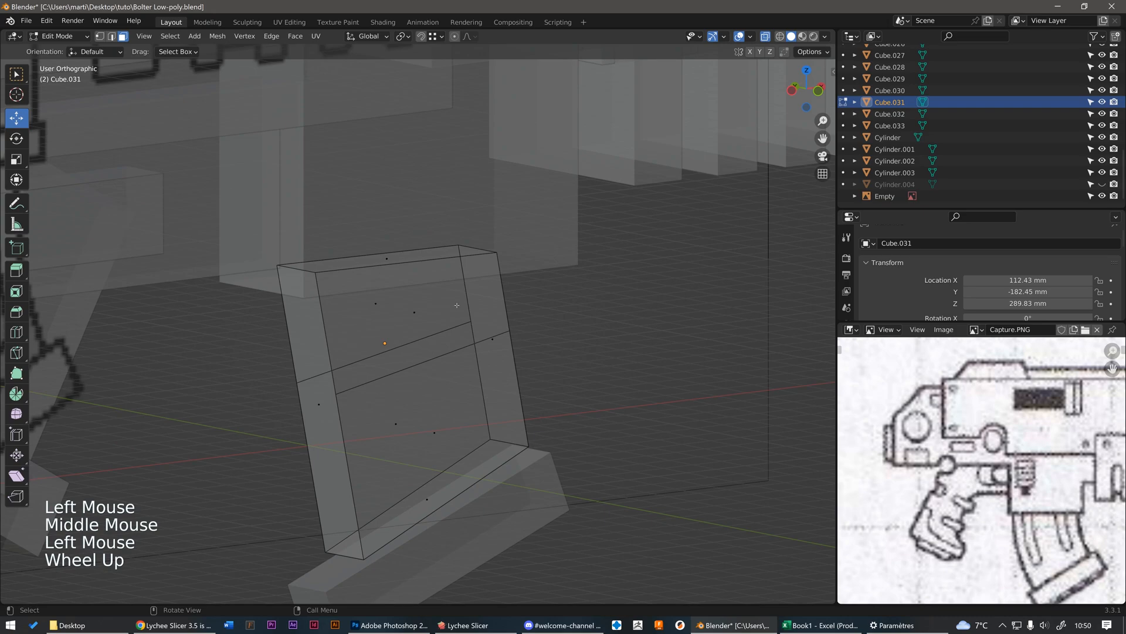
pyautogui.press('k')
pyautogui.click(315, 273)
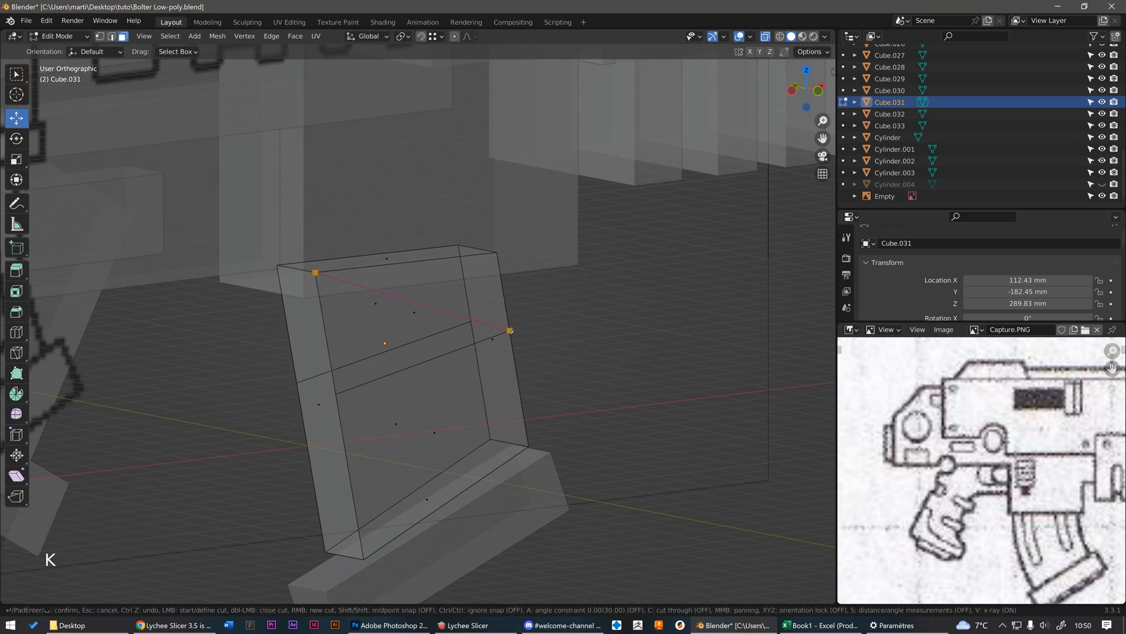
pyautogui.click(510, 331)
pyautogui.press('Return')
pyautogui.click(603, 299)
# Inspect the magazine body's narrow side faces, where the front and back cuts are not joined.
pyautogui.scroll(1, 602, 300)
pyautogui.moveTo(595, 301); pyautogui.dragTo(404, 347, button='middle')
pyautogui.scroll(-2, 514, 320)
pyautogui.scroll(2, 405, 348)
pyautogui.click(331, 338)
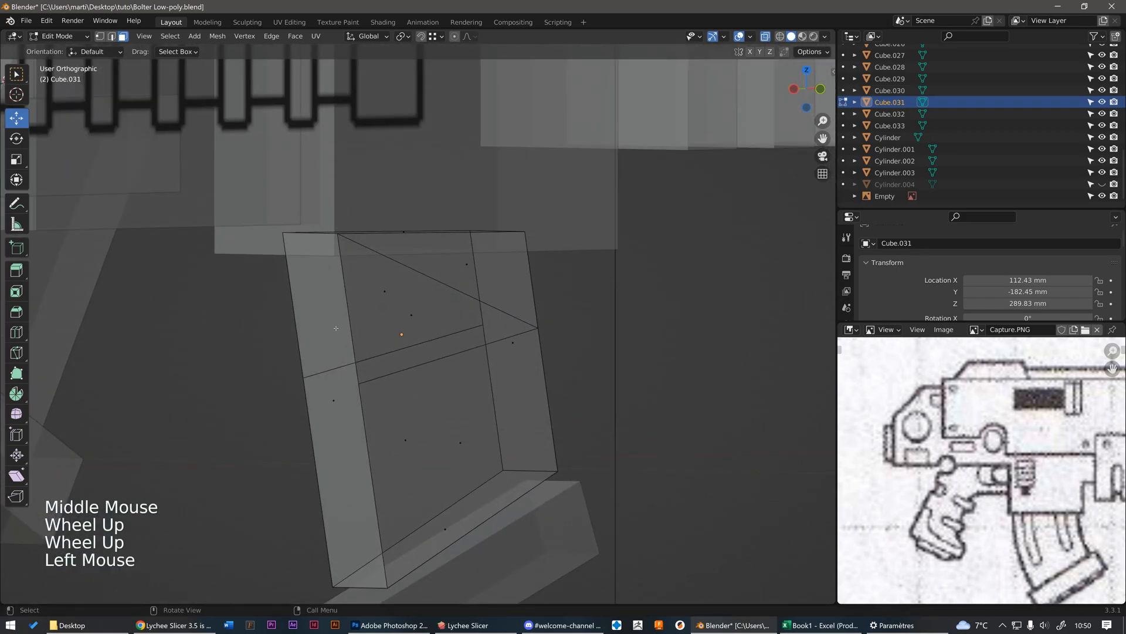
pyautogui.click(336, 328)
pyautogui.moveTo(336, 328); pyautogui.dragTo(326, 260, button='middle')
pyautogui.scroll(-1, 346, 330)
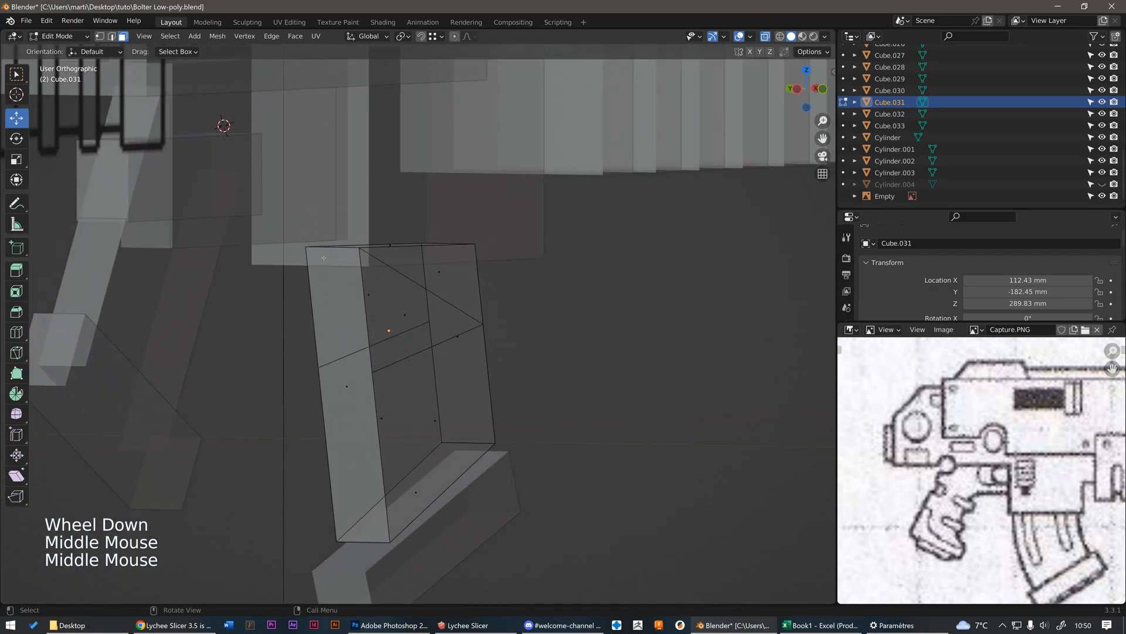
pyautogui.moveTo(378, 402); pyautogui.dragTo(350, 398, button='middle')
pyautogui.scroll(-2, 349, 391)
pyautogui.scroll(2, 332, 385)
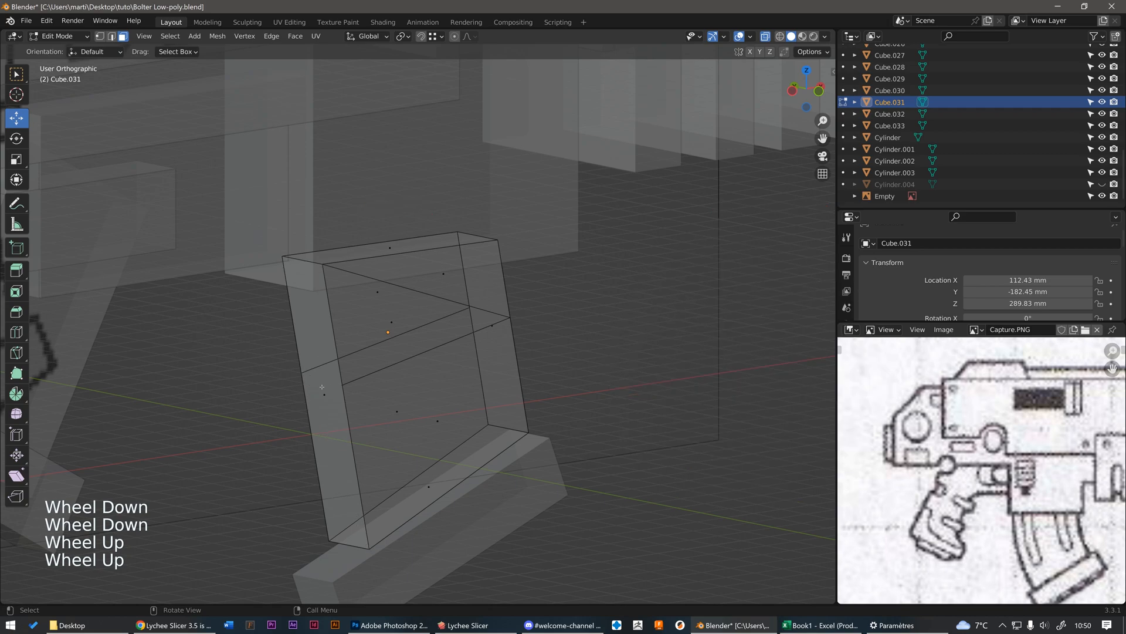
# Cut across both narrow side faces with the Knife tool, joining the front and back cuts into a closed loop.
pyautogui.press('k')
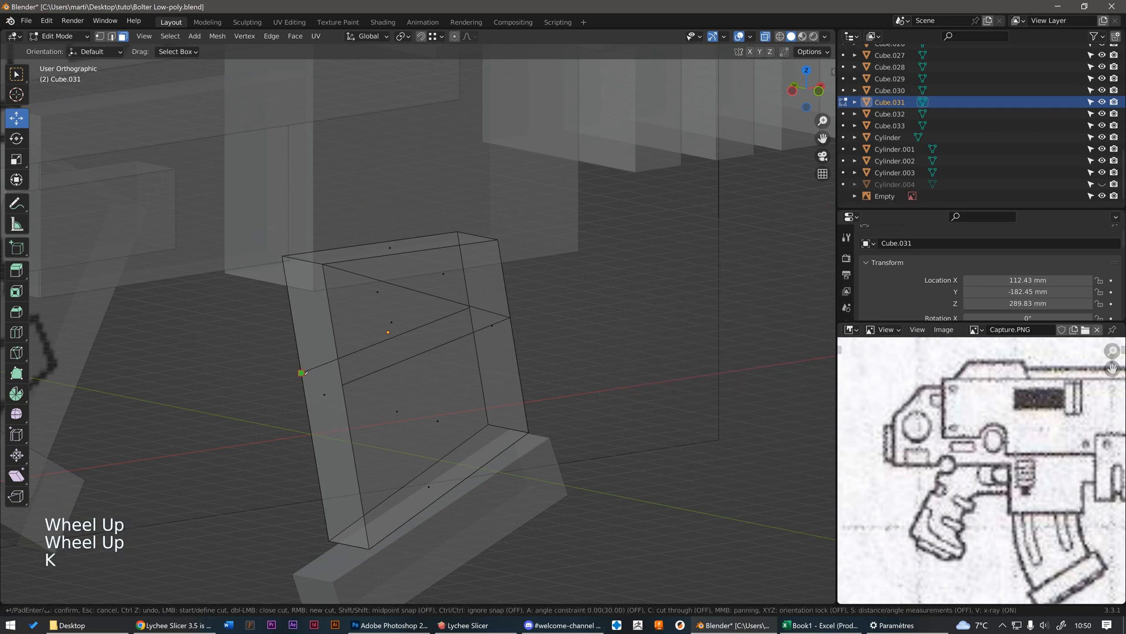
pyautogui.click(343, 385)
pyautogui.moveTo(462, 346); pyautogui.dragTo(531, 314, button='middle')
pyautogui.click(537, 340)
pyautogui.press('Return')
# Select the four cut edges running around the magazine body in edge selection mode and check the loop from several sides.
pyautogui.press('2')
pyautogui.moveTo(421, 351); pyautogui.dragTo(651, 360, button='middle')
pyautogui.click(394, 366)
pyautogui.keyDown('shift'); pyautogui.click(530, 348); pyautogui.keyUp('shift')
pyautogui.keyDown('shift'); pyautogui.click(558, 364); pyautogui.keyUp('shift')
pyautogui.keyDown('shift'); pyautogui.click(571, 373); pyautogui.keyUp('shift')
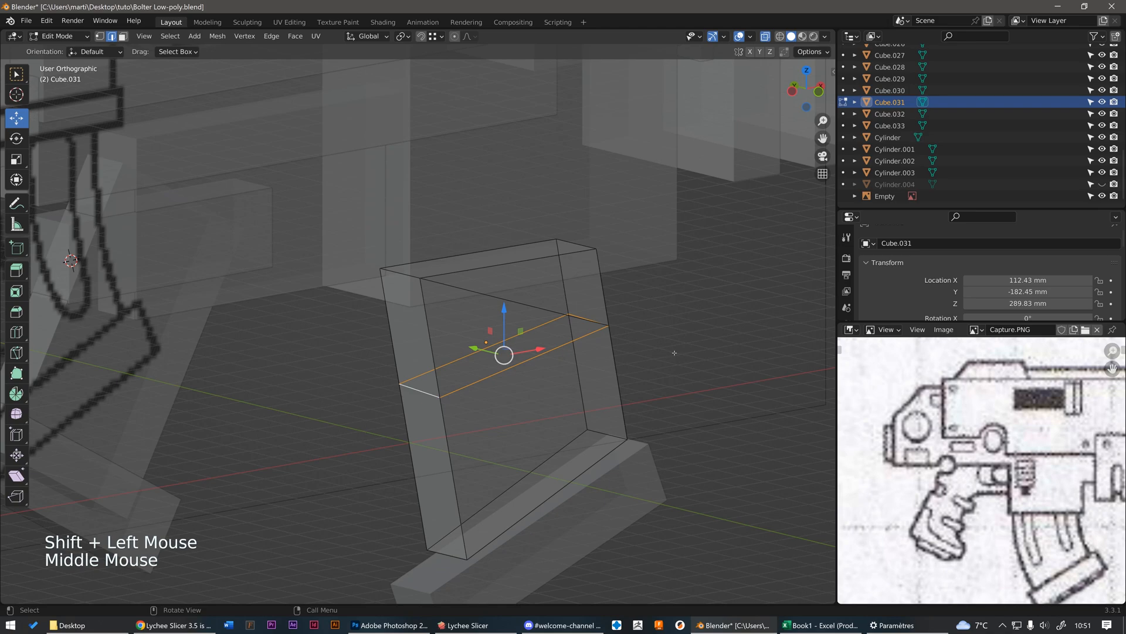
pyautogui.scroll(-3, 669, 354)
pyautogui.scroll(3, 647, 353)
pyautogui.moveTo(537, 356); pyautogui.dragTo(546, 316, button='middle')
pyautogui.scroll(-2, 543, 335)
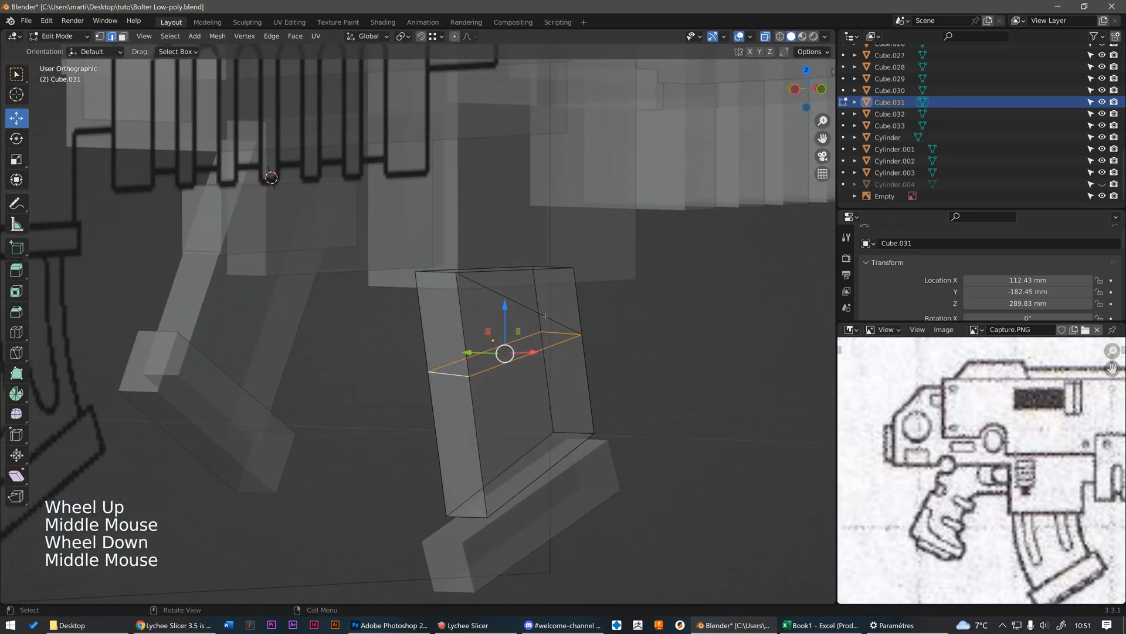
# Undo all knife cuts on the magazine body, back to the plain eight-vertex block.
pyautogui.hotkey('ctrl', 'z')
pyautogui.hotkey('ctrl', 'z')
pyautogui.hotkey('ctrl', 'z')
pyautogui.hotkey('ctrl', 'z')
pyautogui.hotkey('ctrl', 'z')
pyautogui.hotkey('ctrl', 'z')
pyautogui.hotkey('ctrl', 'z')
pyautogui.hotkey('ctrl', 'z')
pyautogui.hotkey('ctrl', 'z')
pyautogui.hotkey('ctrl', 'z')
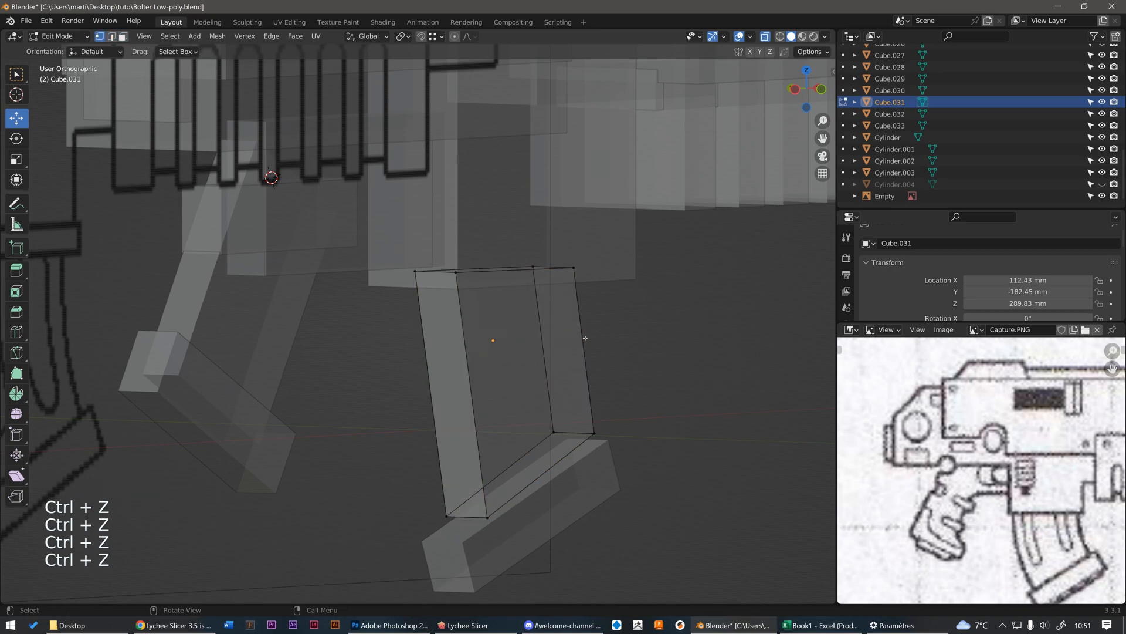
pyautogui.moveTo(583, 339); pyautogui.dragTo(563, 343, button='middle')
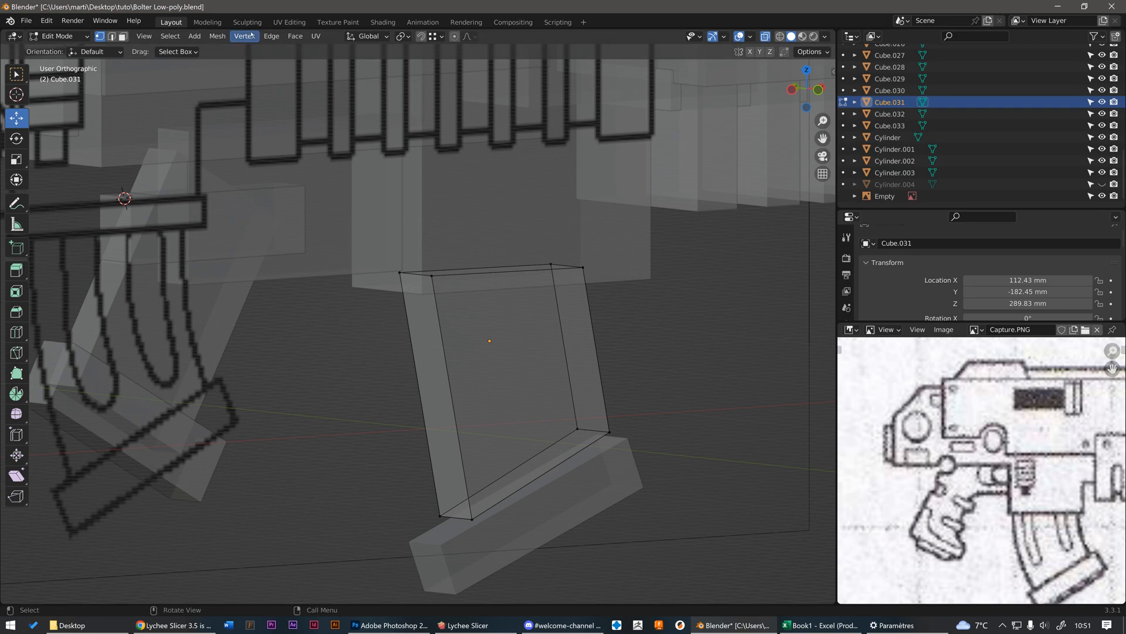
# Look up the Loop Cut and Slide operation and switch to edge selection mode.
pyautogui.click(272, 35)
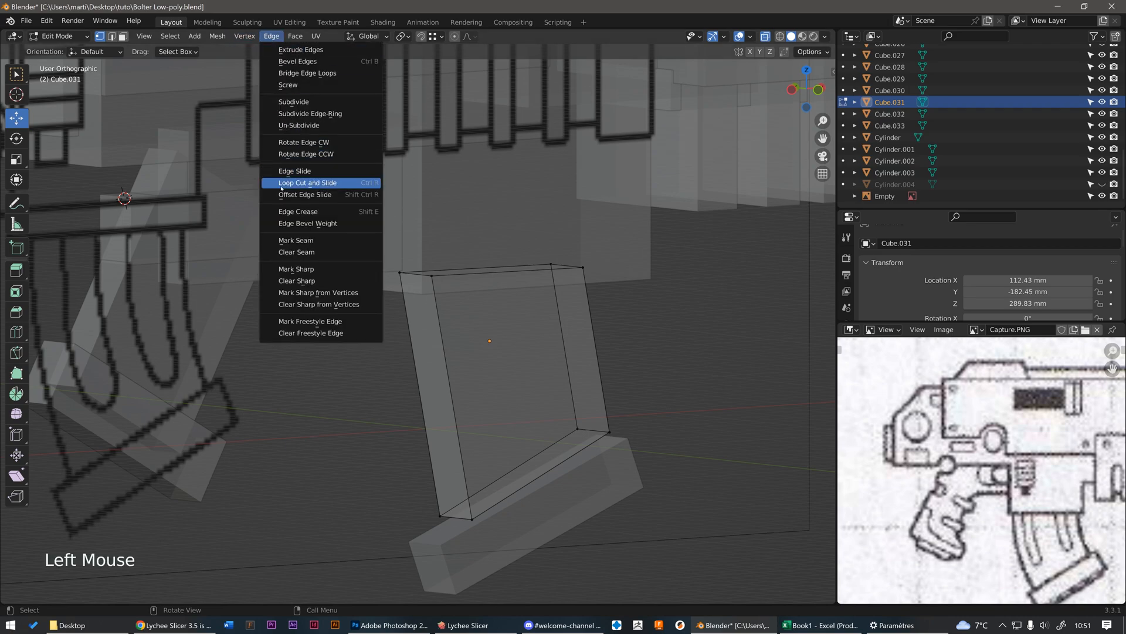
pyautogui.click(319, 186)
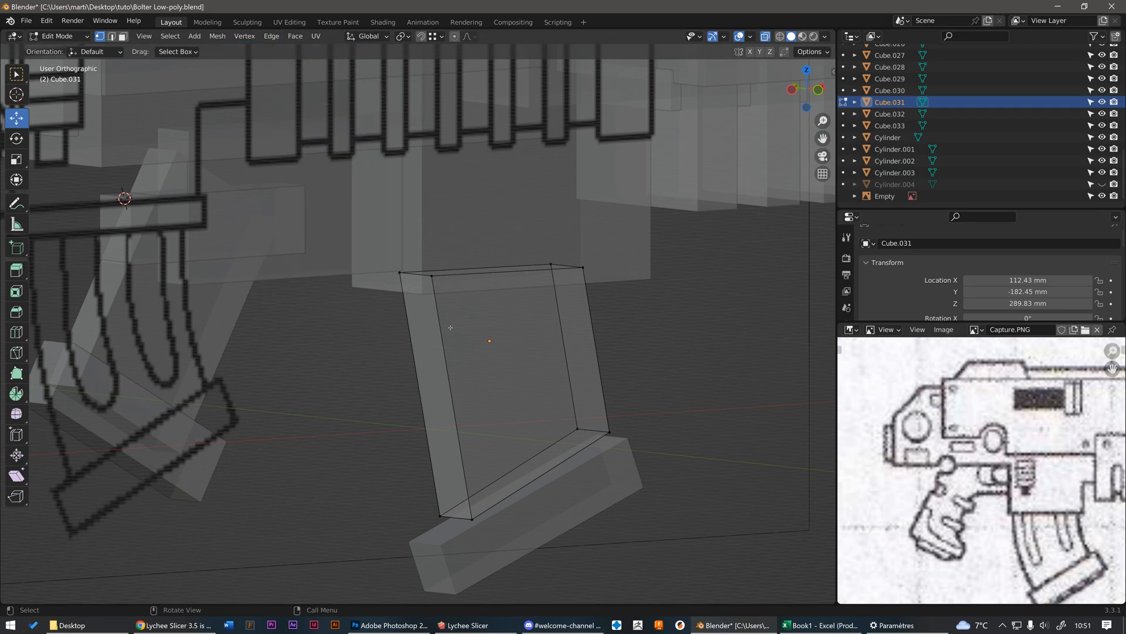
pyautogui.press('2')
pyautogui.click(448, 350)
pyautogui.click(403, 390)
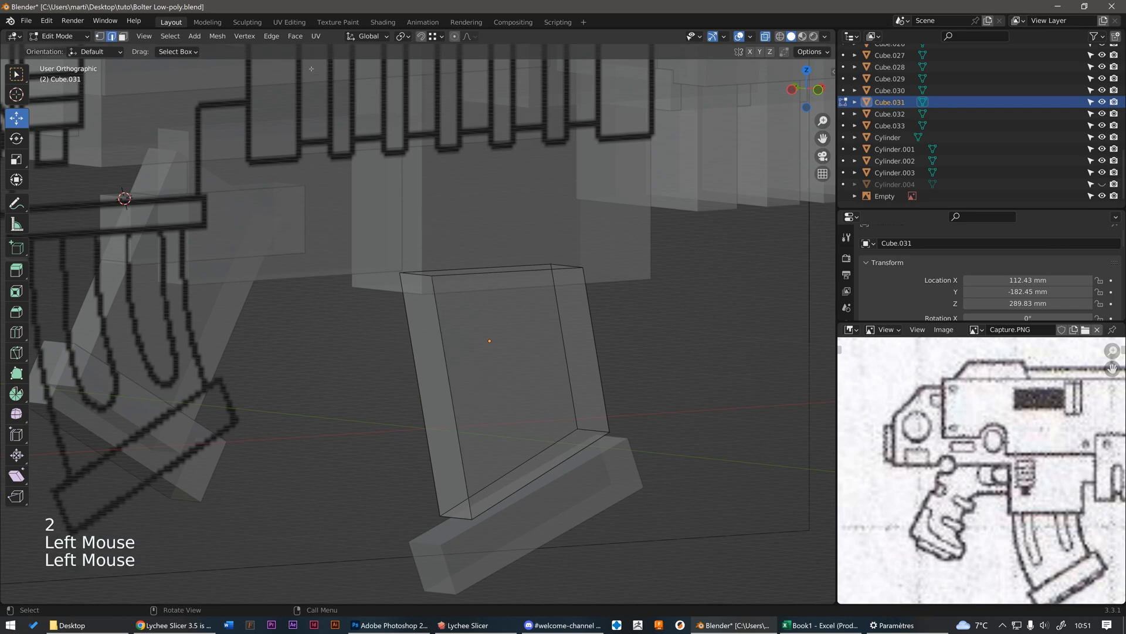
pyautogui.click(271, 36)
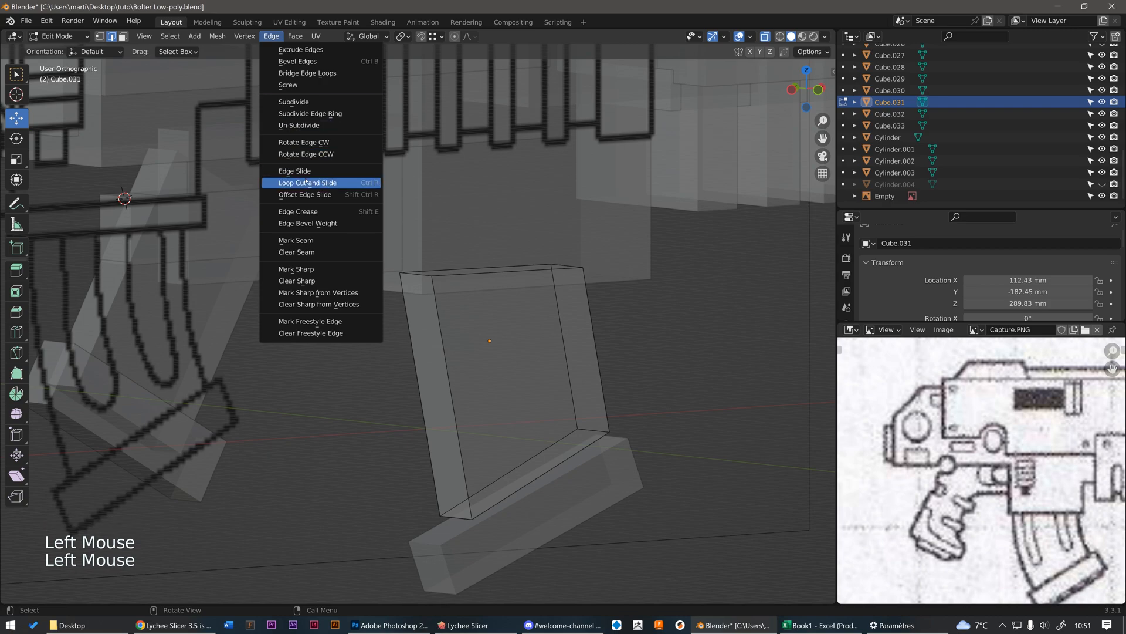
pyautogui.click(416, 383)
pyautogui.click(378, 412)
# Add five evenly spaced horizontal loop cuts around the magazine body, with no slide offset.
pyautogui.hotkey('ctrl', 'r')
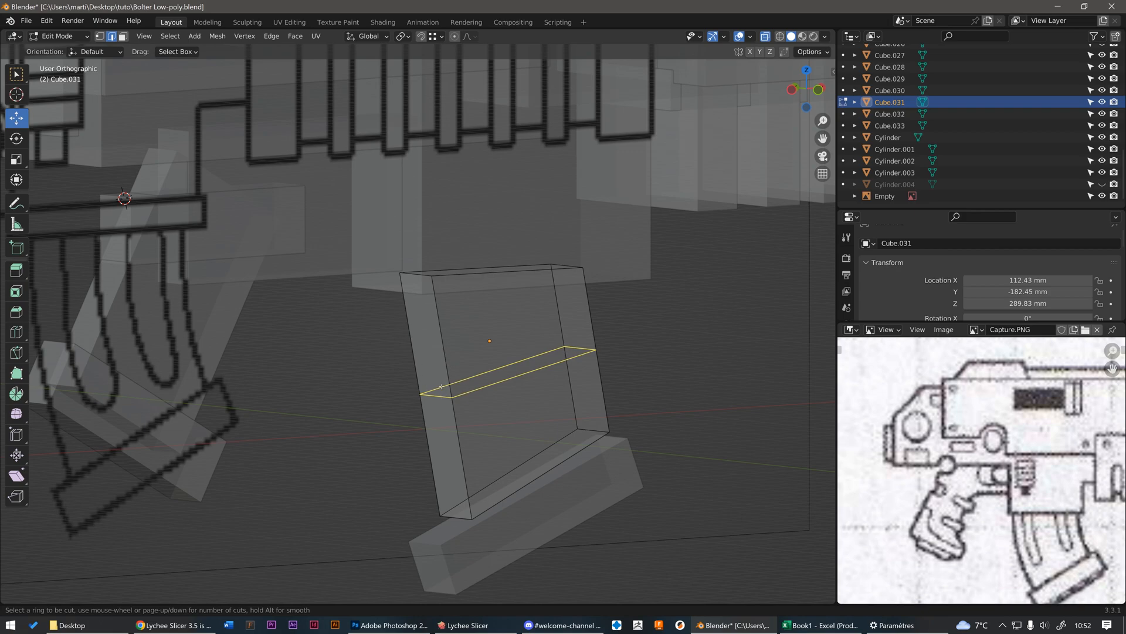
pyautogui.scroll(4, 451, 385)
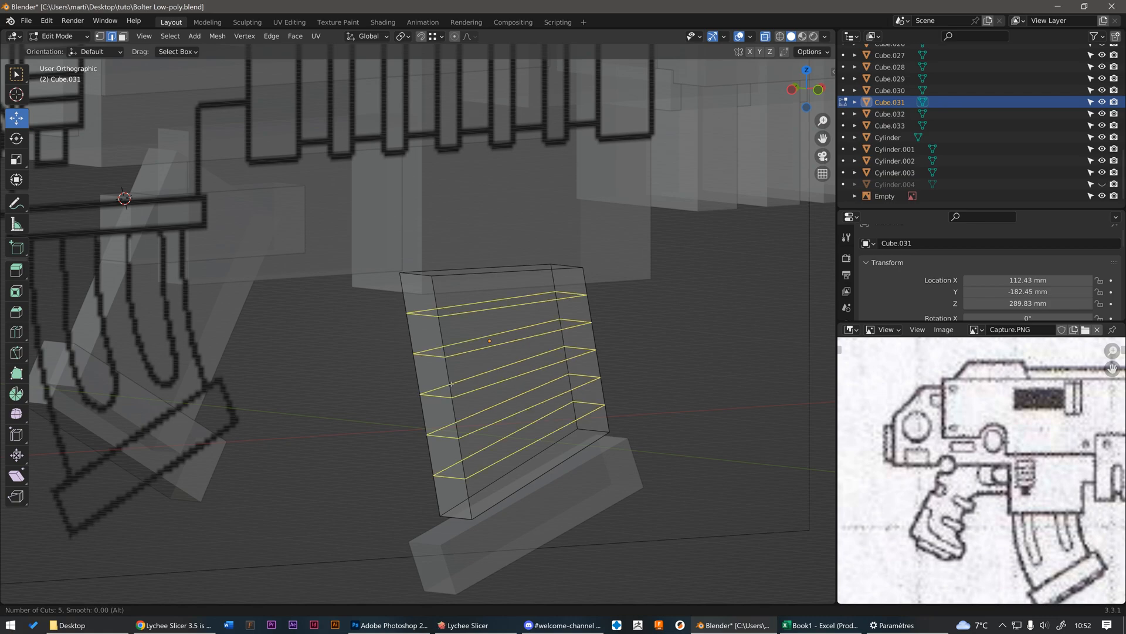
pyautogui.scroll(-4, 451, 384)
pyautogui.scroll(4, 451, 384)
pyautogui.scroll(3, 451, 384)
pyautogui.scroll(-5, 455, 382)
pyautogui.scroll(2, 458, 380)
pyautogui.click(457, 361)
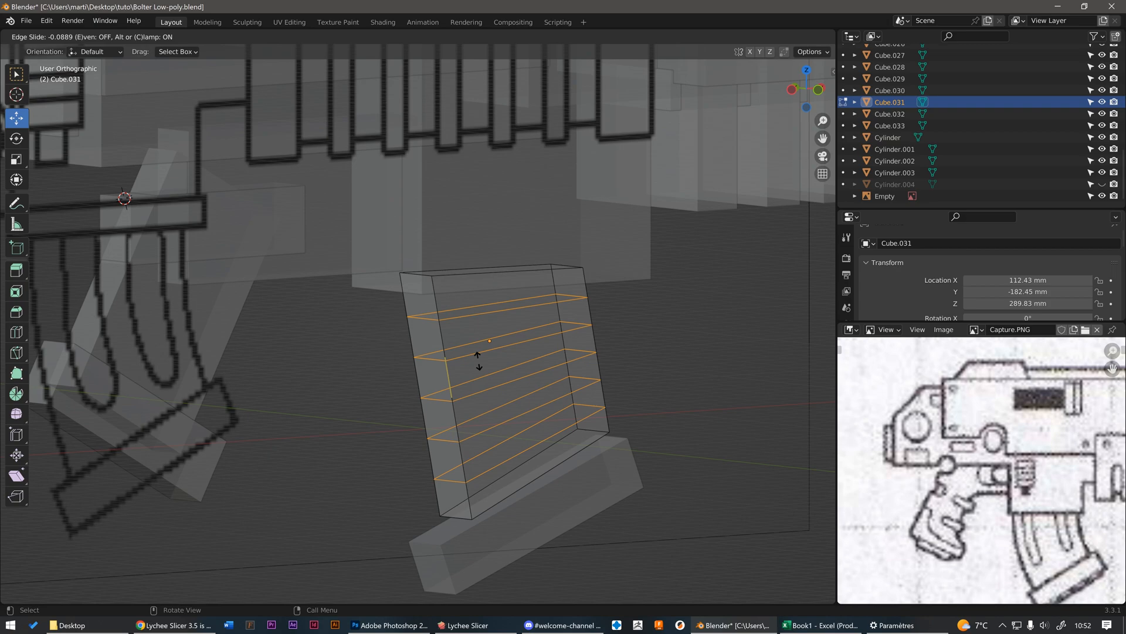
pyautogui.rightClick(478, 361)
# In vertex selection mode, select the grip-side vertices of the second loop from the top and align to the front orthographic view.
pyautogui.moveTo(478, 361); pyautogui.dragTo(425, 347, button='middle')
pyautogui.scroll(2, 504, 329)
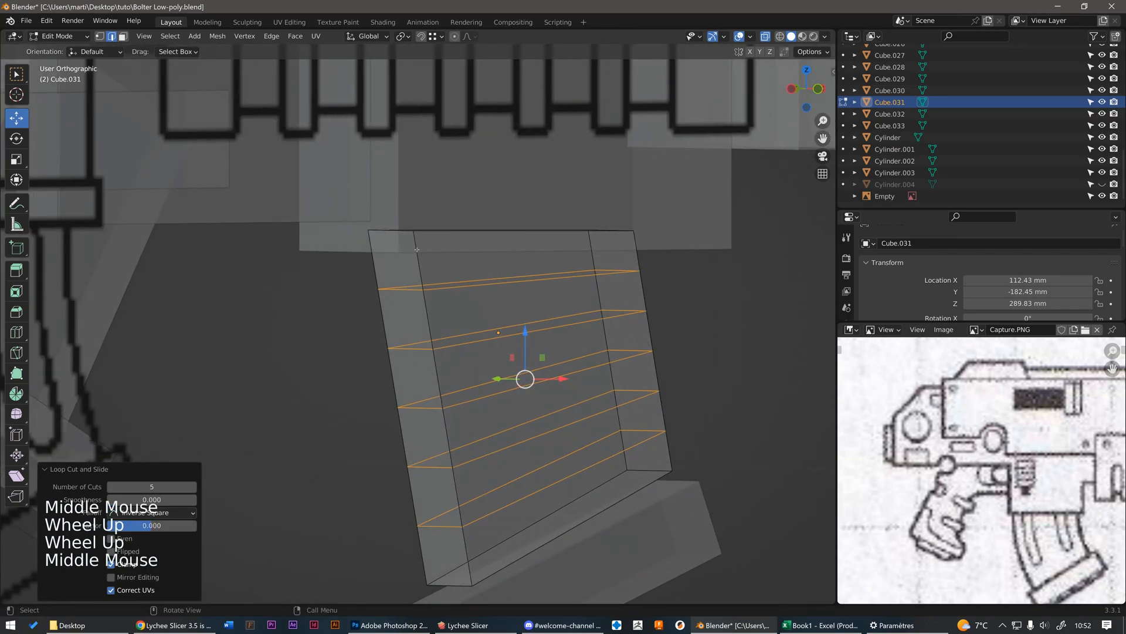
pyautogui.scroll(-1, 422, 320)
pyautogui.scroll(-1, 423, 319)
pyautogui.moveTo(422, 320); pyautogui.dragTo(562, 368, button='middle')
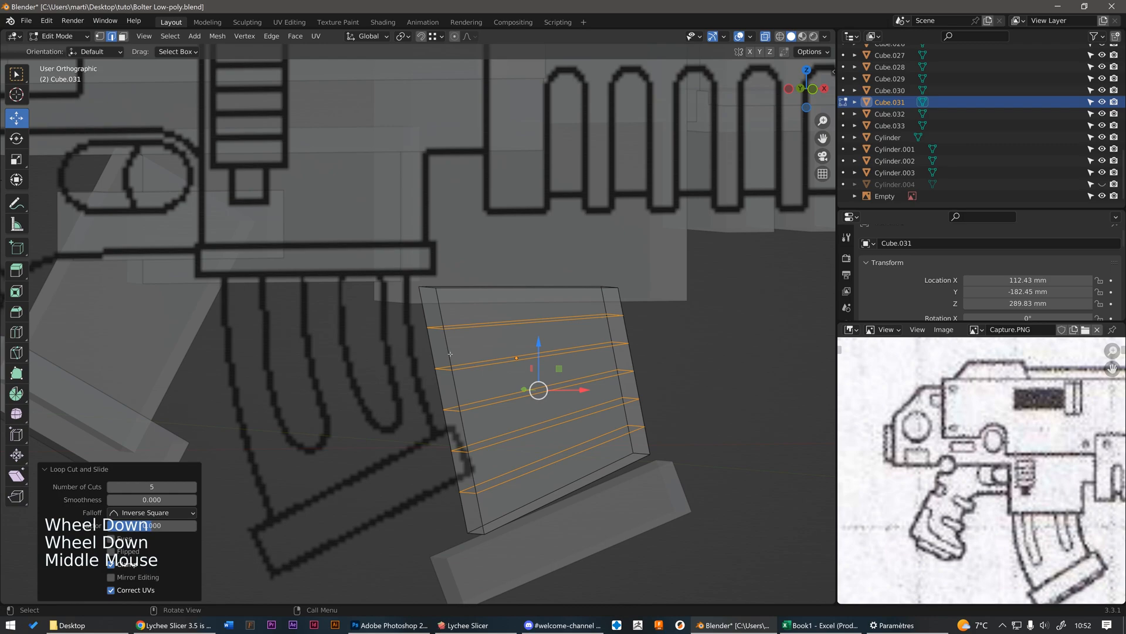
pyautogui.press('1')
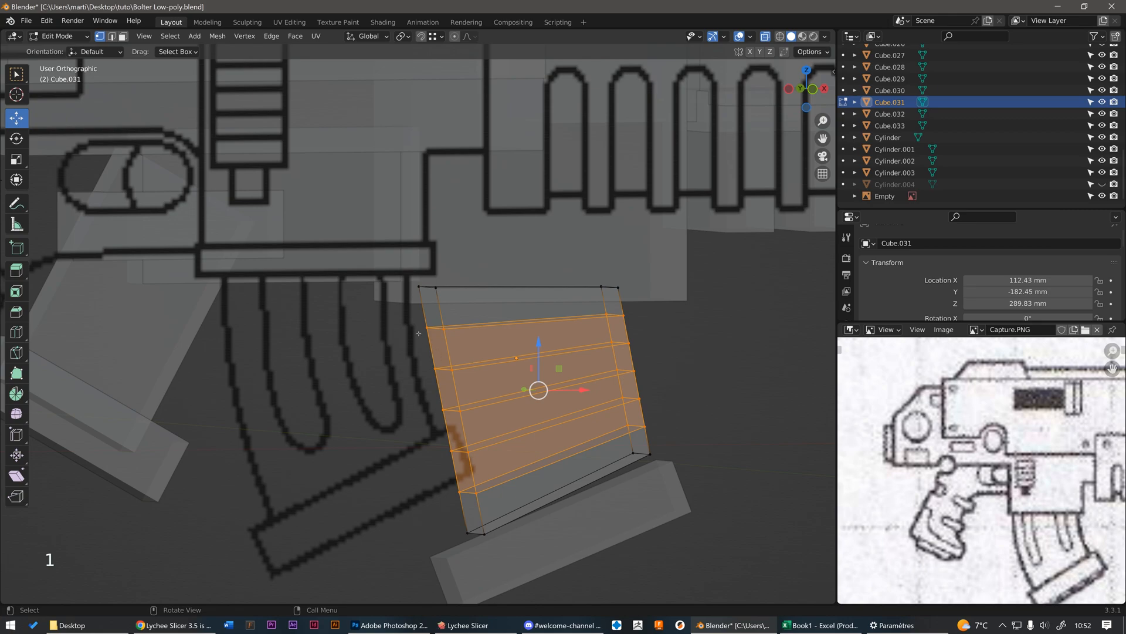
pyautogui.click(420, 334)
pyautogui.moveTo(421, 350); pyautogui.dragTo(468, 384)
pyautogui.moveTo(481, 376); pyautogui.dragTo(473, 370, button='middle')
pyautogui.moveTo(473, 369); pyautogui.dragTo(449, 362)
pyautogui.click(810, 89)
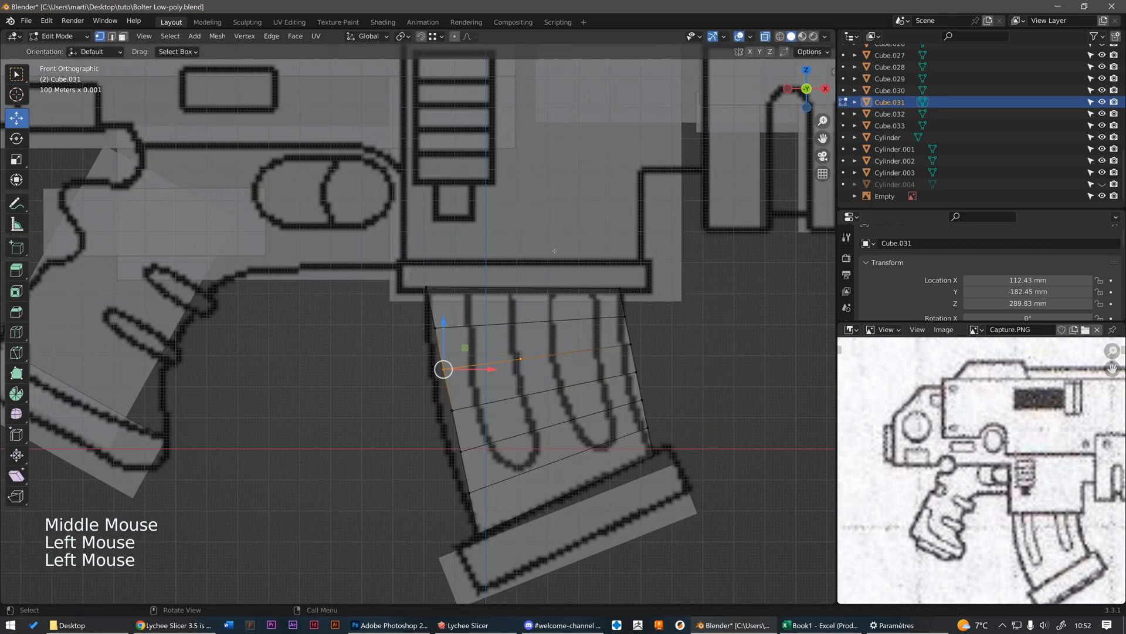
# Move the upper three loops' grip-side vertices of the magazine body onto the drawing's curved outline.
pyautogui.scroll(2, 437, 337)
pyautogui.click(435, 328)
pyautogui.press('g')
pyautogui.click(456, 345)
pyautogui.click(450, 405)
pyautogui.press('g')
pyautogui.click(430, 411)
pyautogui.click(467, 490)
pyautogui.press('g')
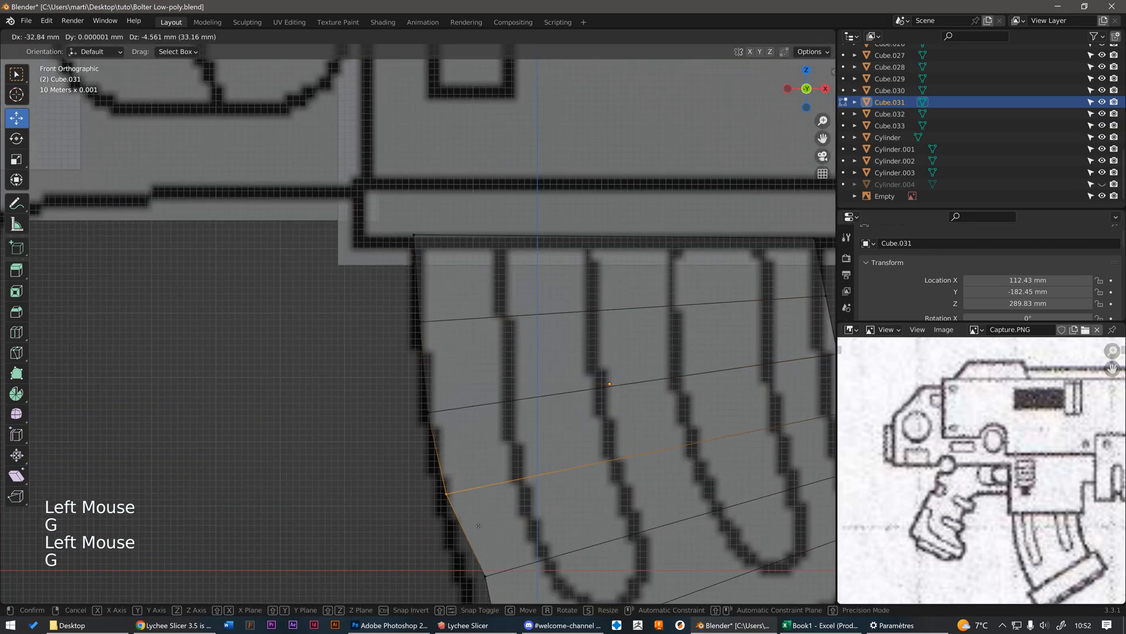
pyautogui.click(476, 528)
# Move the lowest two loops' grip-side vertices onto the curved outline, completing that edge of the magazine body.
pyautogui.scroll(-2, 432, 485)
pyautogui.scroll(2, 395, 422)
pyautogui.click(412, 511)
pyautogui.press('g')
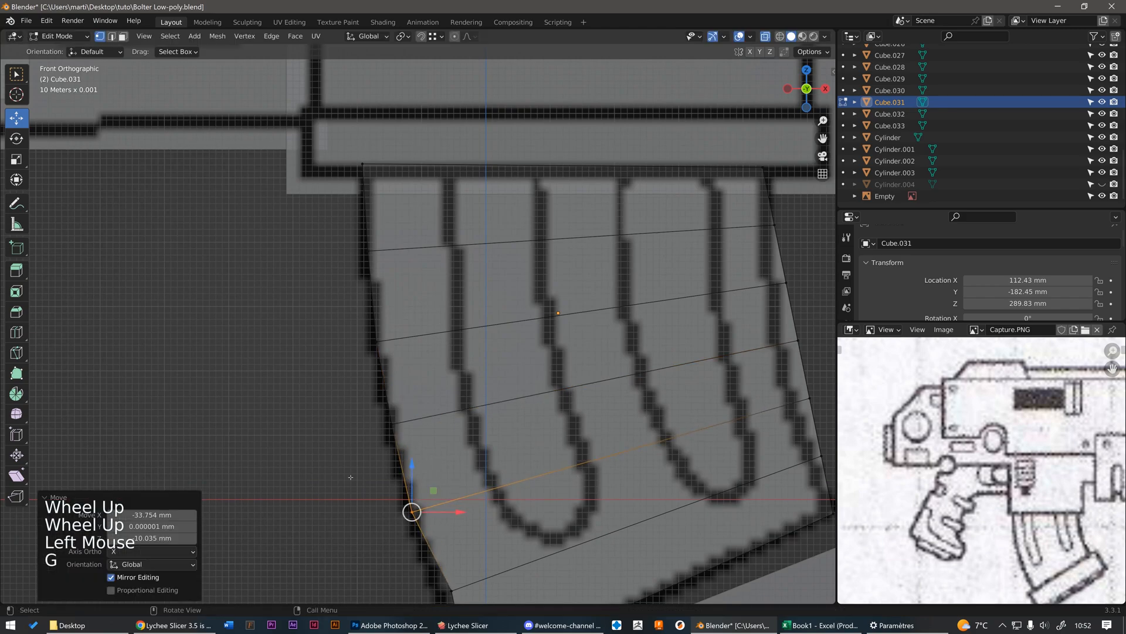
pyautogui.scroll(-3, 356, 479)
pyautogui.scroll(3, 423, 582)
pyautogui.click(402, 514)
pyautogui.press('g')
pyautogui.click(390, 519)
# Move the lower three loops' muzzle-side vertices of the magazine body inward onto the drawn curve.
pyautogui.scroll(-3, 293, 445)
pyautogui.scroll(2, 614, 384)
pyautogui.click(534, 423)
pyautogui.press('g')
pyautogui.click(516, 379)
pyautogui.press('g')
pyautogui.click(509, 365)
pyautogui.click(518, 308)
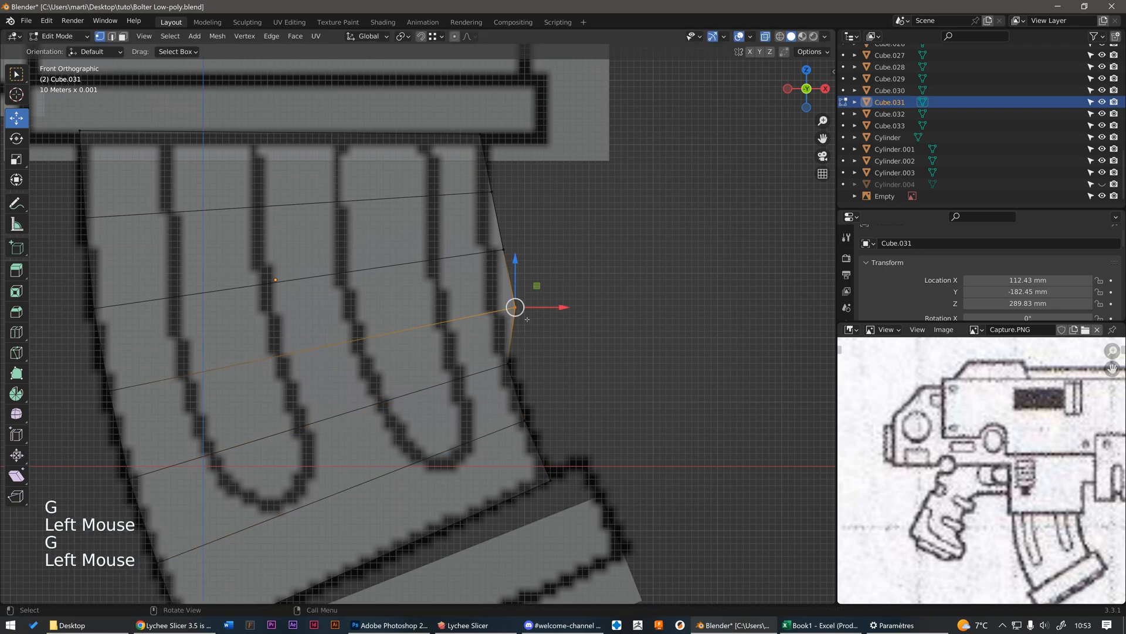
pyautogui.press('g')
pyautogui.click(506, 317)
# Move the top two loops' muzzle-side vertices onto the drawn curve, refining the uppermost one until it fits the outline.
pyautogui.click(504, 251)
pyautogui.press('g')
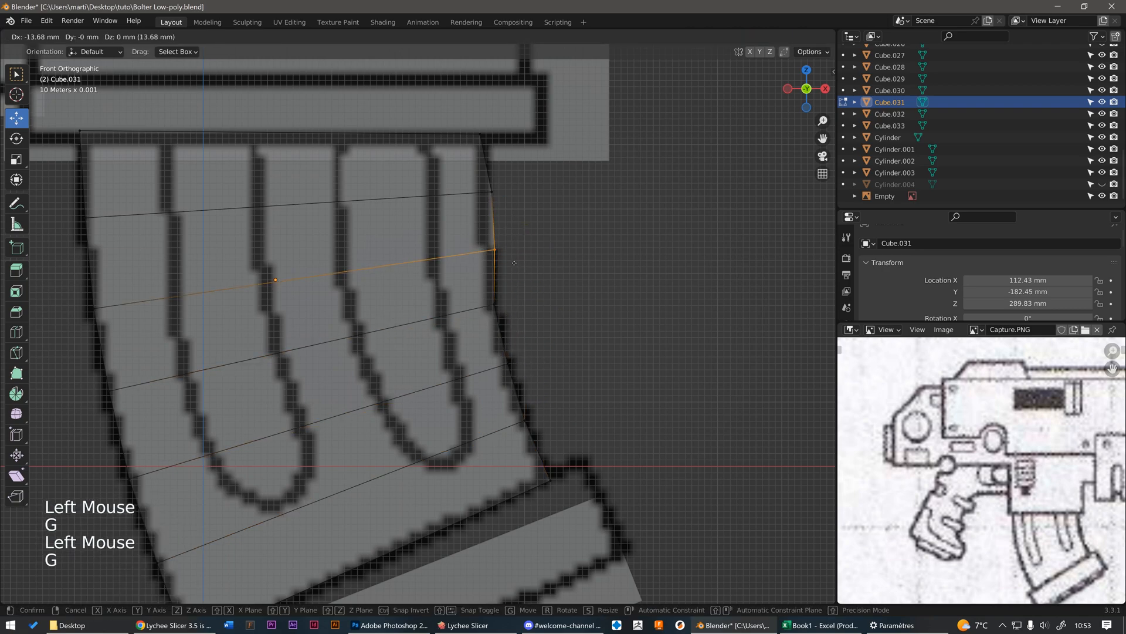
pyautogui.click(508, 260)
pyautogui.click(494, 193)
pyautogui.press('g')
pyautogui.click(494, 202)
pyautogui.press('g')
pyautogui.click(471, 176)
pyautogui.click(481, 189)
pyautogui.press('g')
pyautogui.click(484, 190)
# Return to Object Mode with X-ray off, deselect the magazine body and compare the whole bolter with the reference drawing.
pyautogui.scroll(-2, 480, 226)
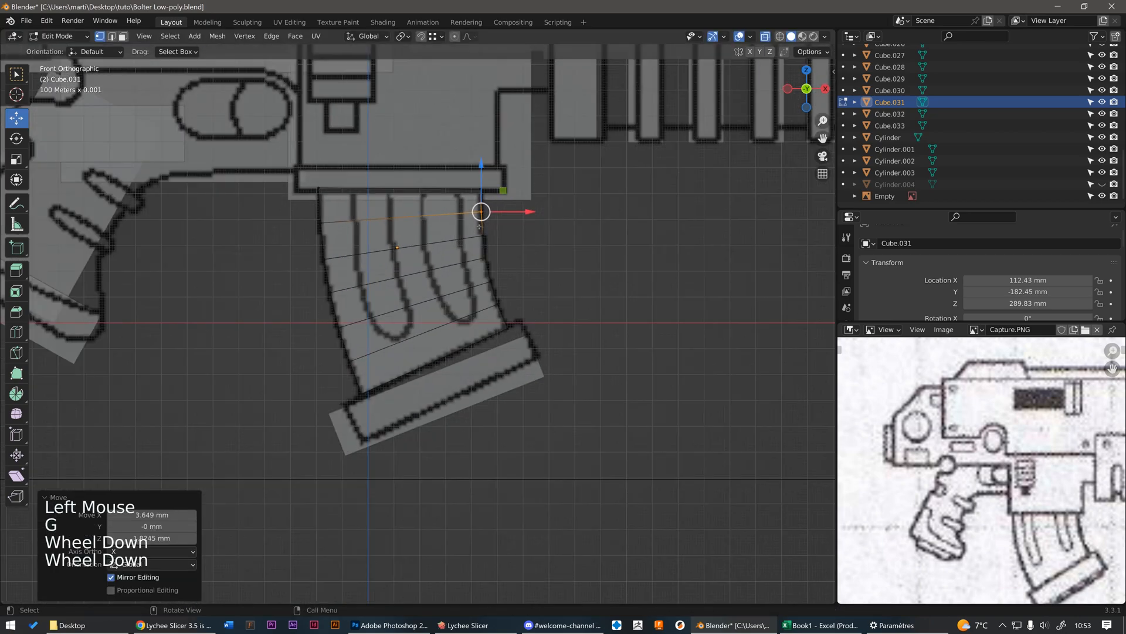
pyautogui.scroll(-1, 479, 226)
pyautogui.press('Tab')
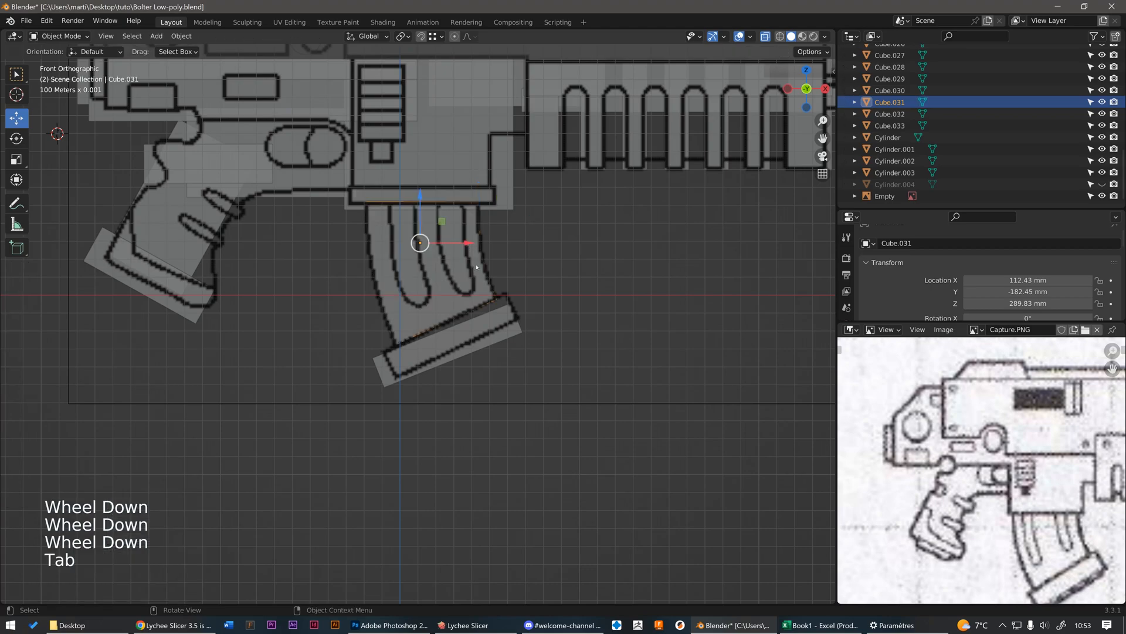
pyautogui.hotkey('alt', 'z')
pyautogui.moveTo(477, 266); pyautogui.dragTo(500, 266, button='middle')
pyautogui.moveTo(552, 332); pyautogui.dragTo(441, 305, button='middle')
pyautogui.click(425, 387)
pyautogui.scroll(1, 441, 305)
pyautogui.scroll(-1, 956, 433)
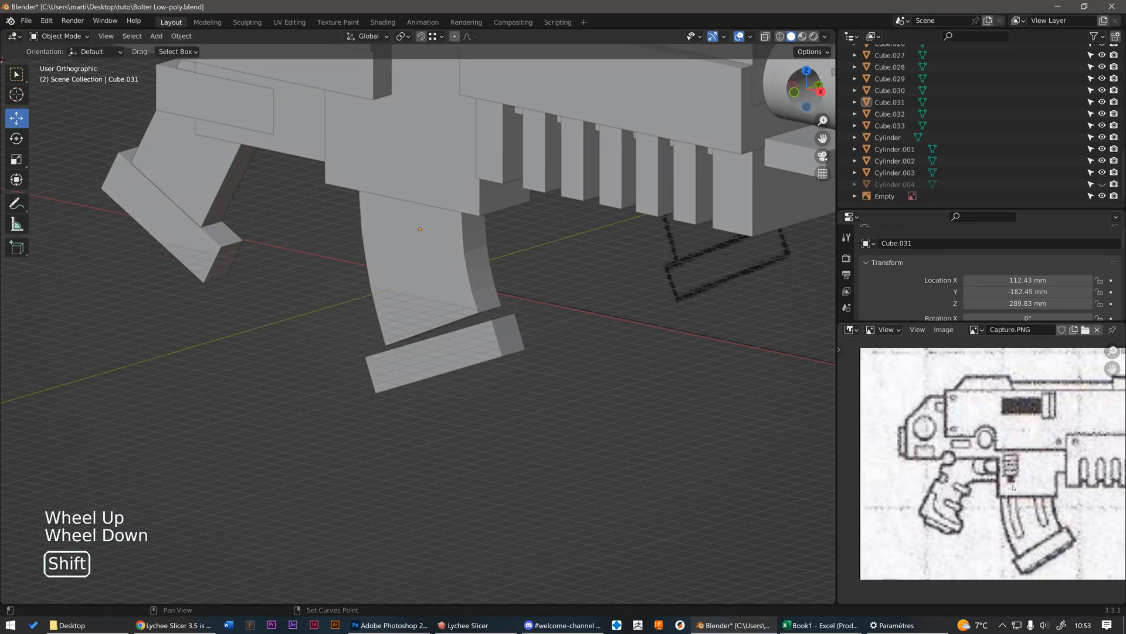
pyautogui.keyDown('shift'); pyautogui.moveTo(1016, 489); pyautogui.dragTo(967, 446, button='middle'); pyautogui.keyUp('shift')
pyautogui.scroll(1, 967, 446)
pyautogui.scroll(-1, 967, 445)
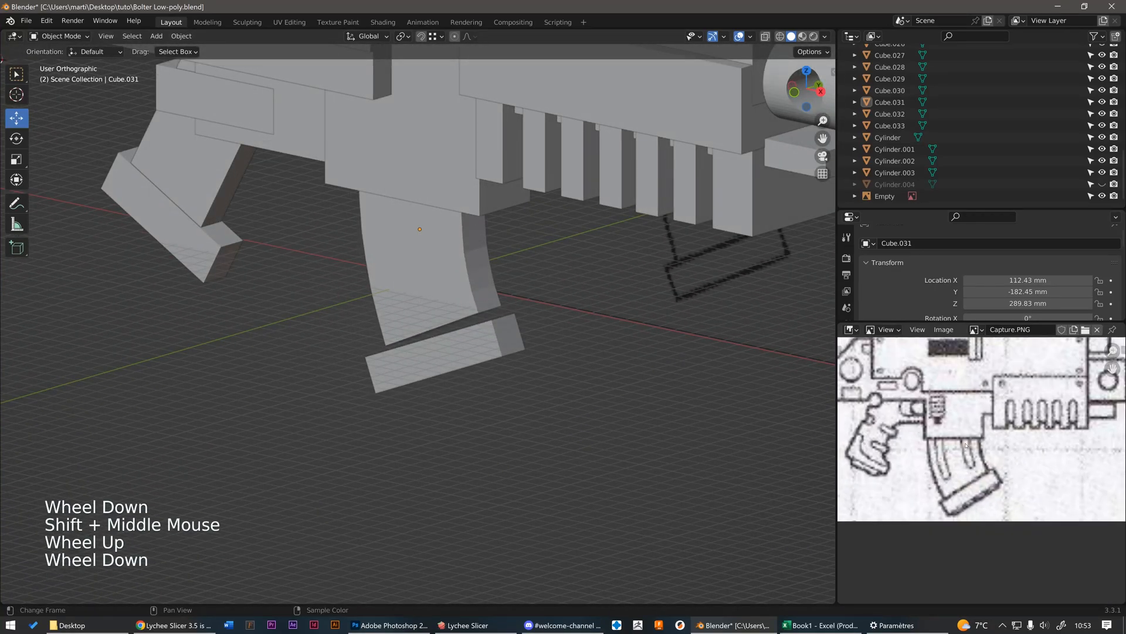
pyautogui.scroll(-2, 551, 322)
pyautogui.keyDown('shift'); pyautogui.moveTo(505, 270); pyautogui.dragTo(466, 446, button='middle'); pyautogui.keyUp('shift')
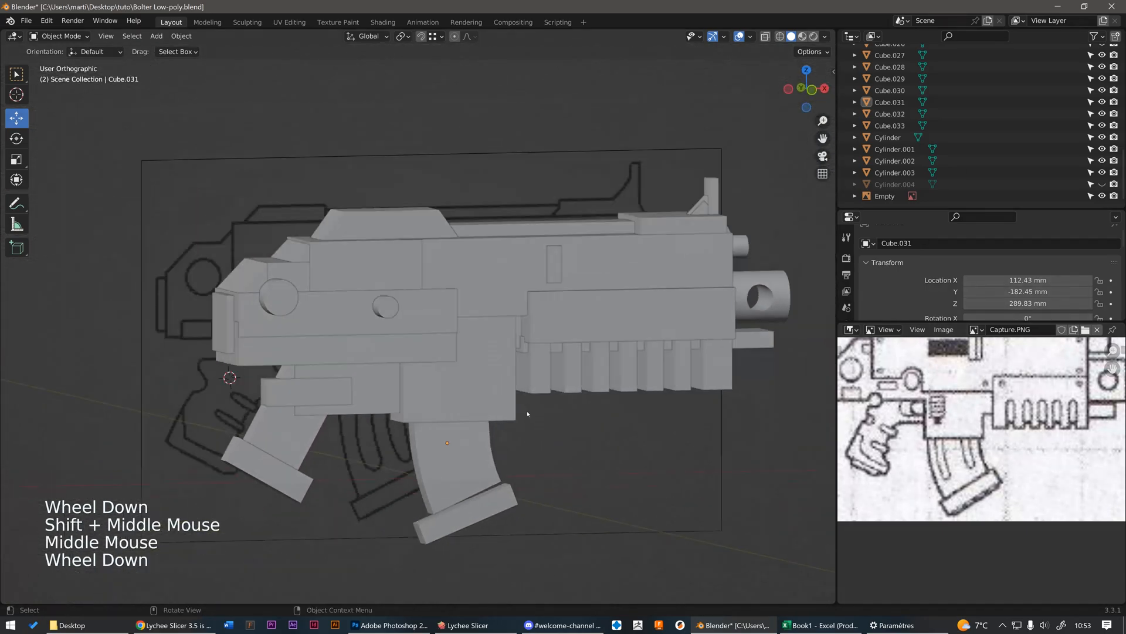